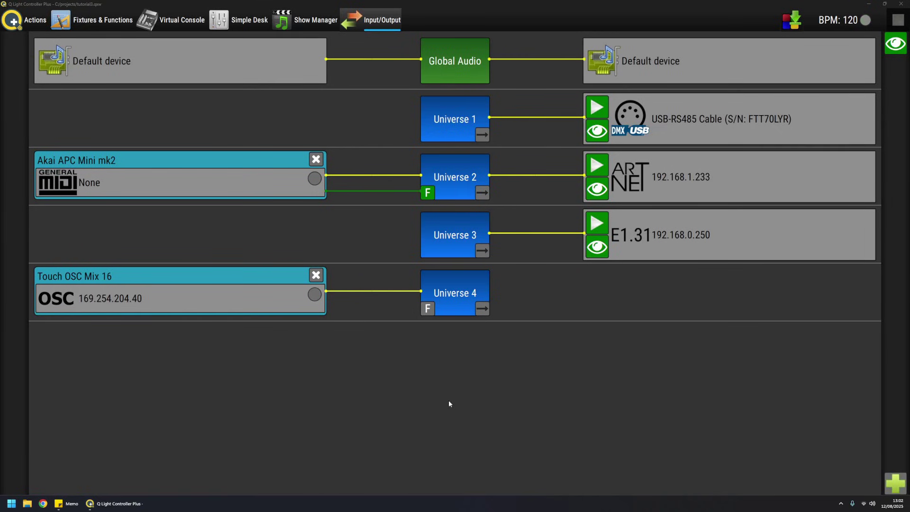
- Switch to the Fixtures & Functions 2D View showing the fixture layout across all universes
click(90, 20)
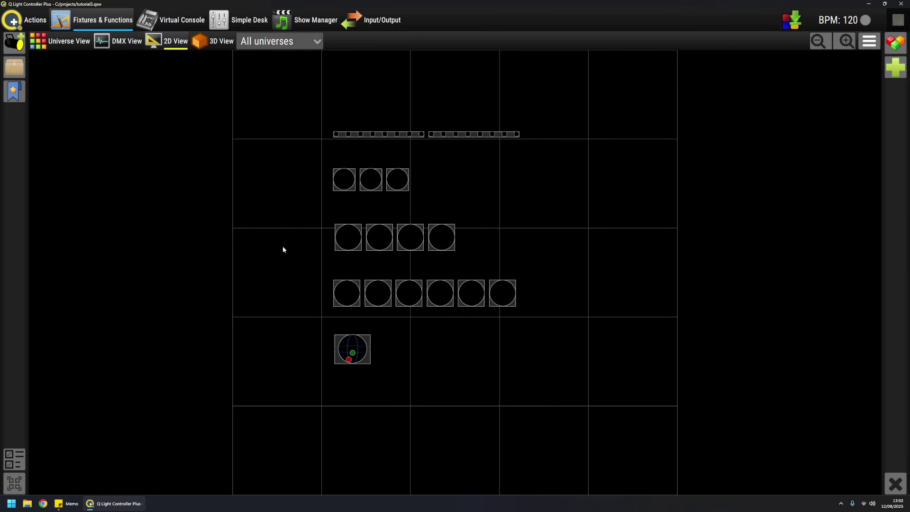
- Open the Simple Desk, browse Universes 2 and 3, and end on Universe 1's My cool bar faders
click(240, 20)
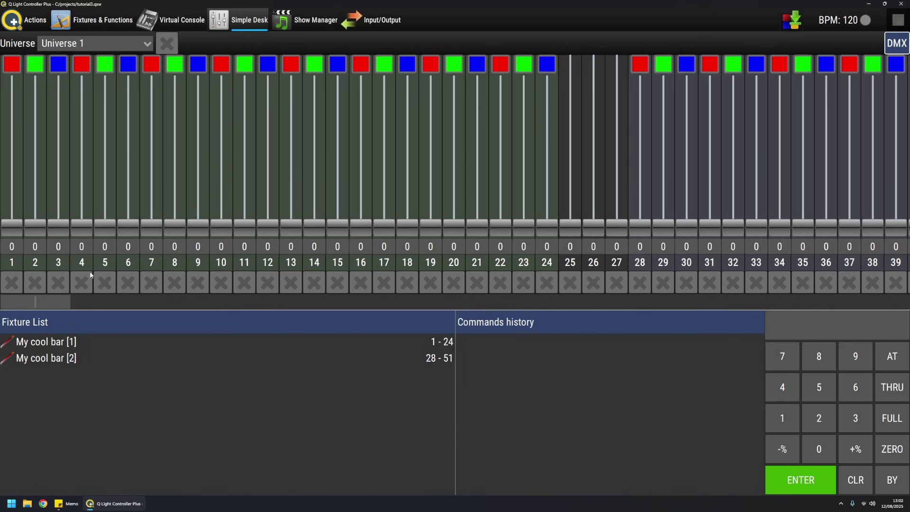
drag(44, 302, 19, 303)
click(95, 43)
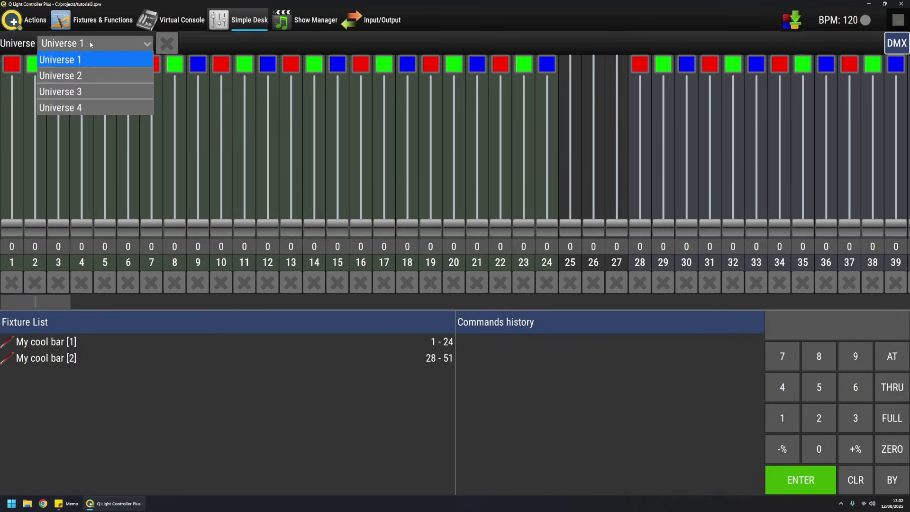
click(98, 73)
scroll(93, 45, down, 1)
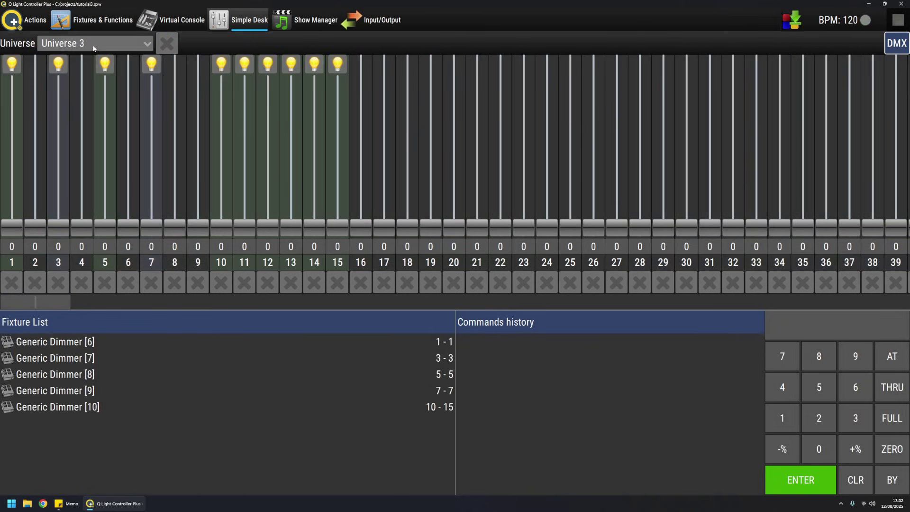
scroll(93, 48, up, 1)
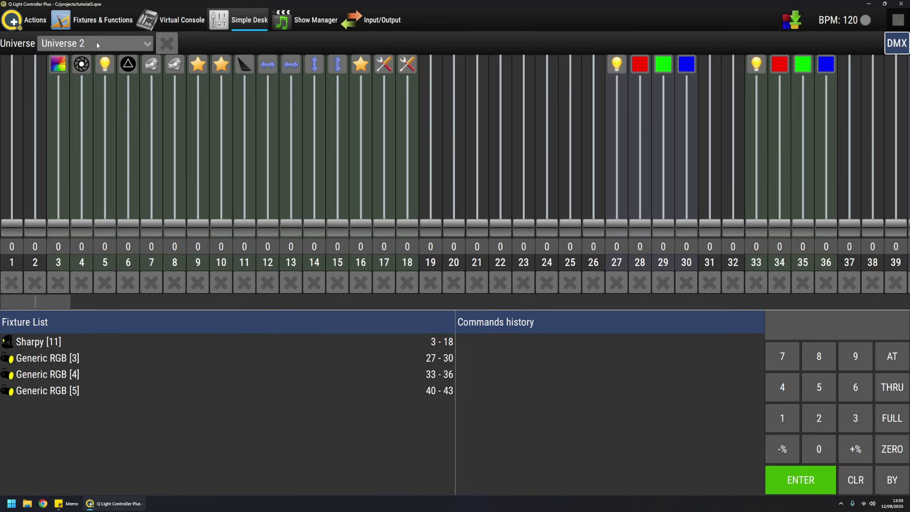
scroll(96, 44, up, 1)
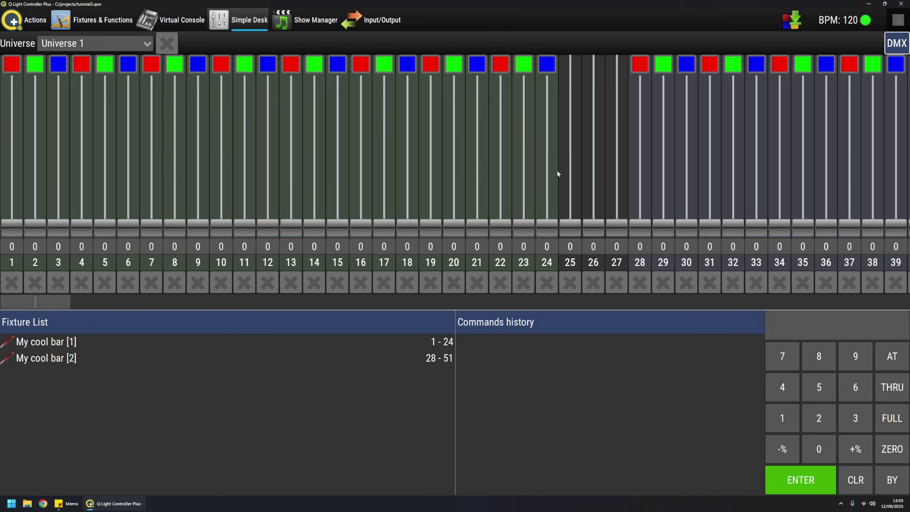
scroll(93, 39, down, 1)
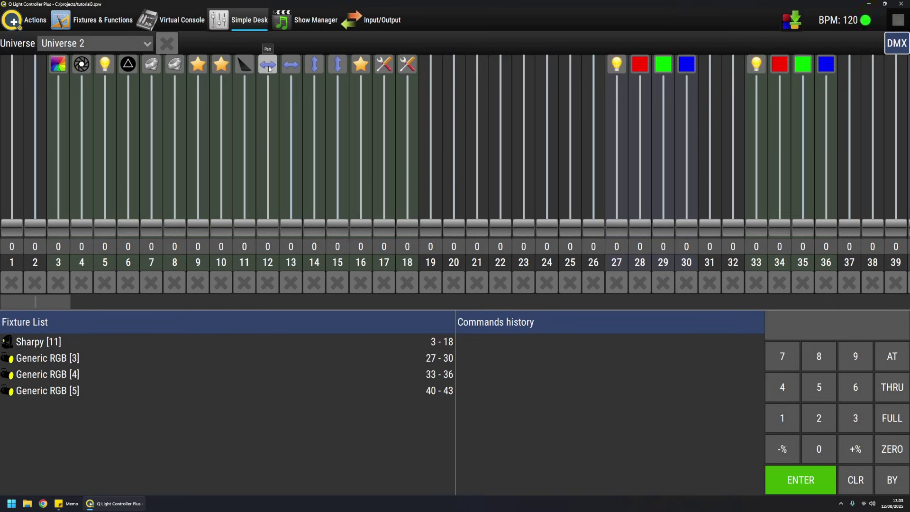
drag(270, 147, 270, 145)
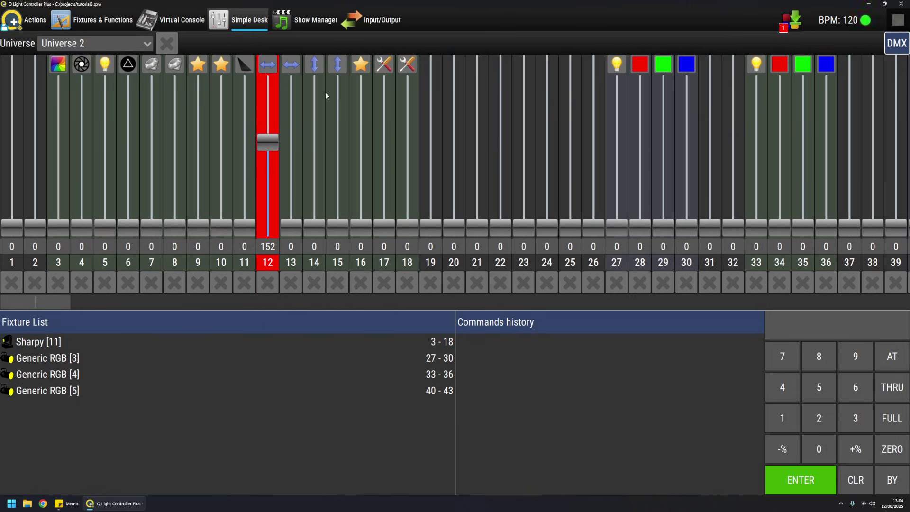
drag(269, 141, 295, 134)
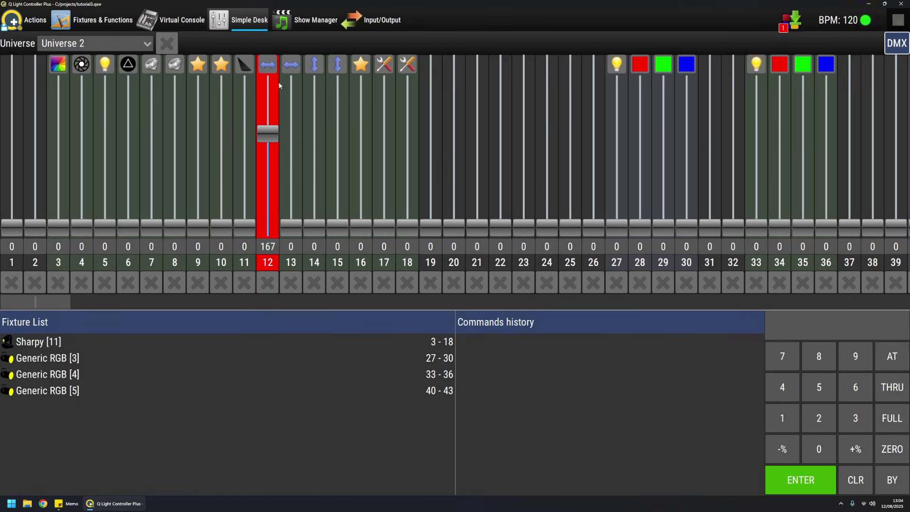
click(318, 191)
drag(318, 192, 319, 164)
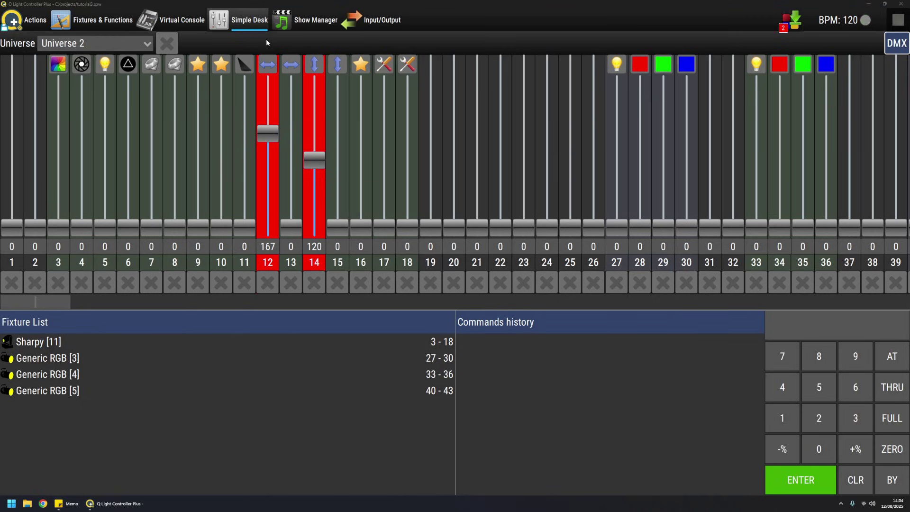
- Reset channels 12 and 14 to 0 with their X buttons
click(269, 283)
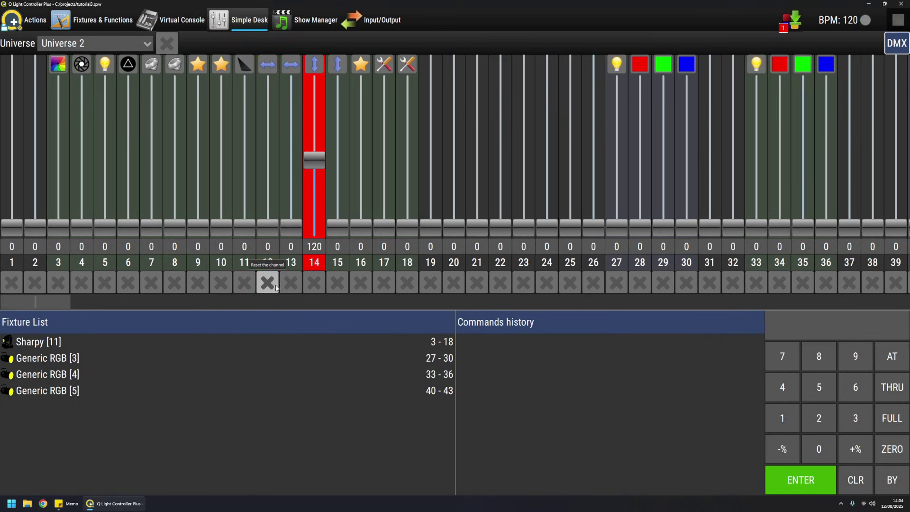
click(314, 283)
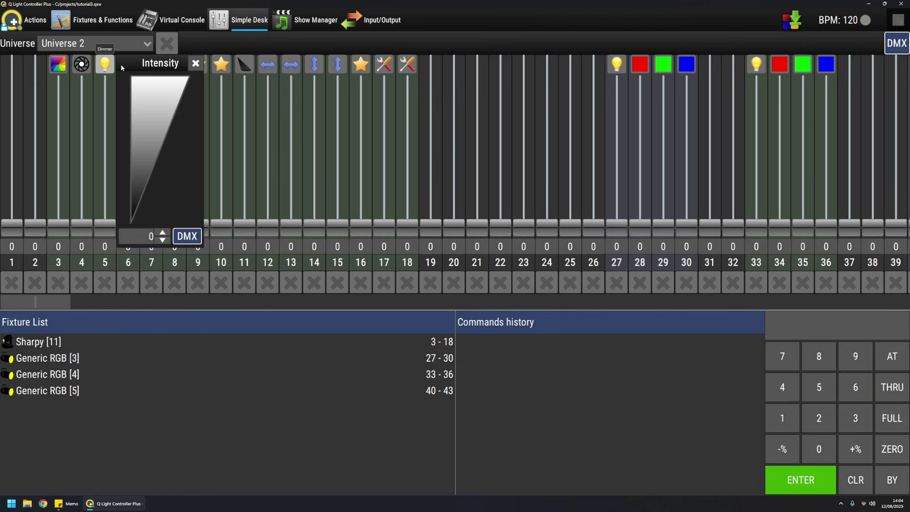
- In channel 5's Intensity picker, switch to percent and set the dimmer to 60% (153)
drag(134, 68, 192, 102)
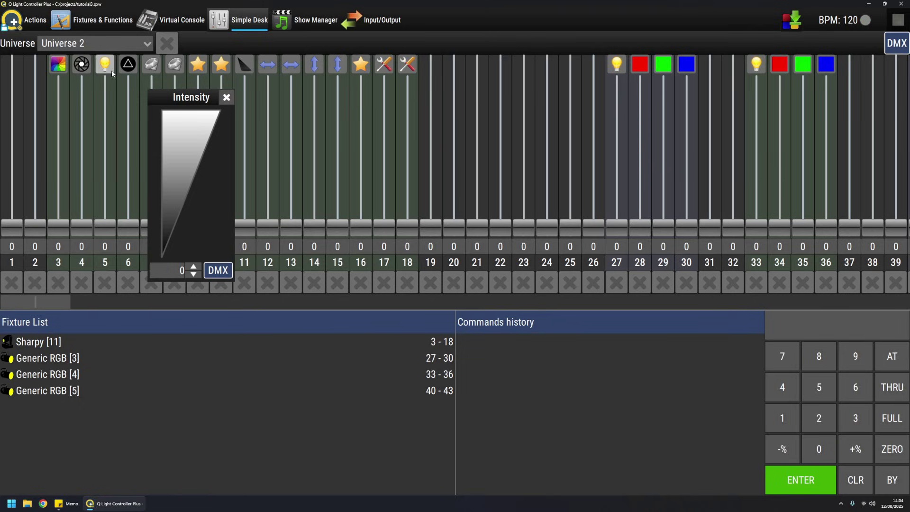
drag(186, 140, 180, 158)
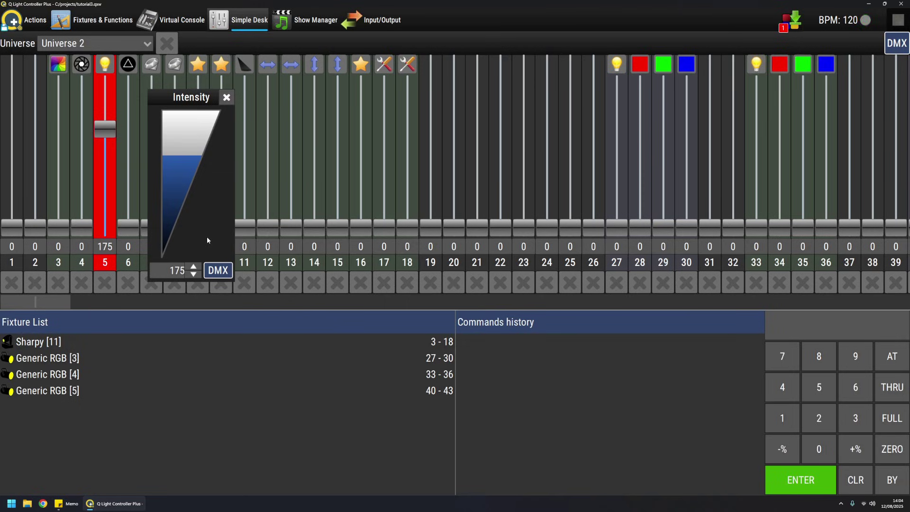
click(217, 271)
scroll(163, 272, up, 1)
scroll(164, 273, down, 9)
scroll(164, 272, down, 1)
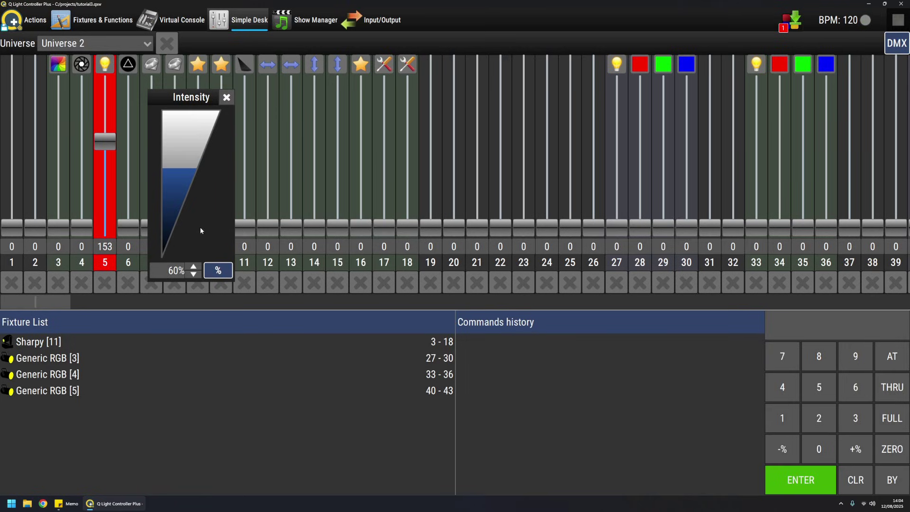
click(226, 98)
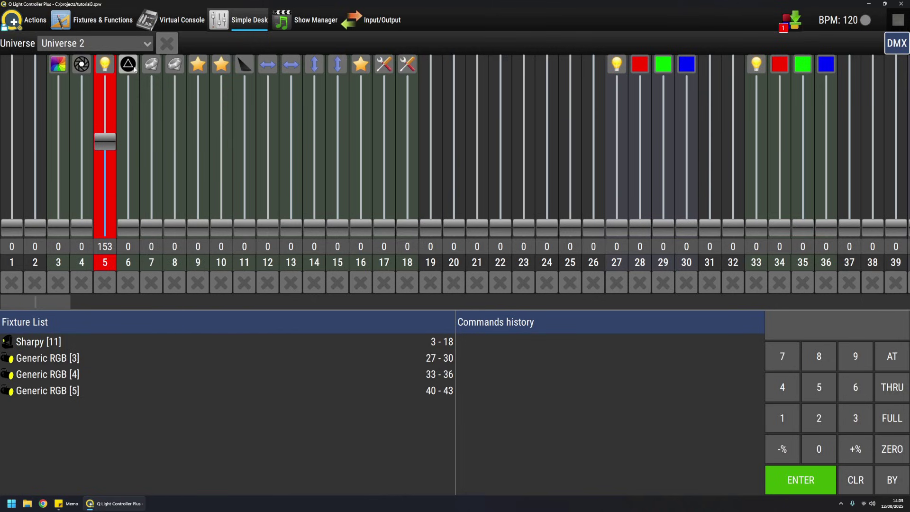
- Set channel 3's colour wheel to Orange and channel 4's shutter to open
click(58, 65)
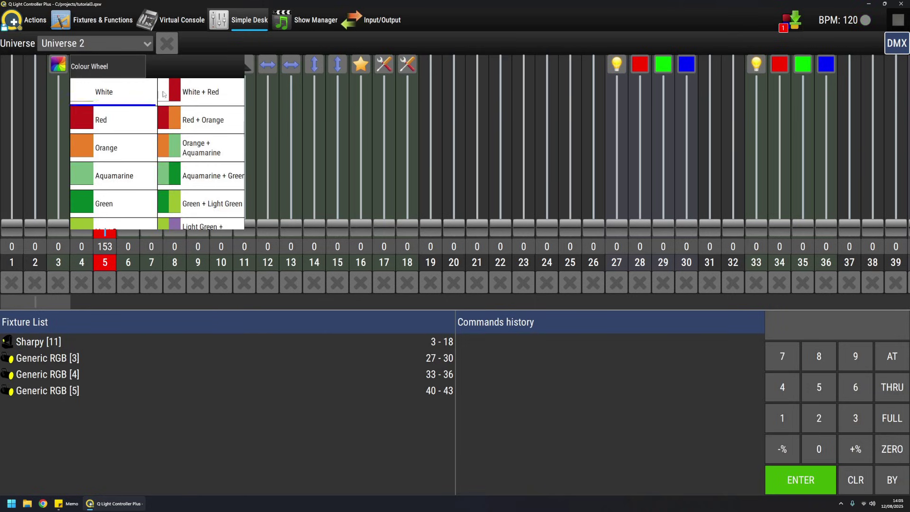
click(125, 158)
click(82, 65)
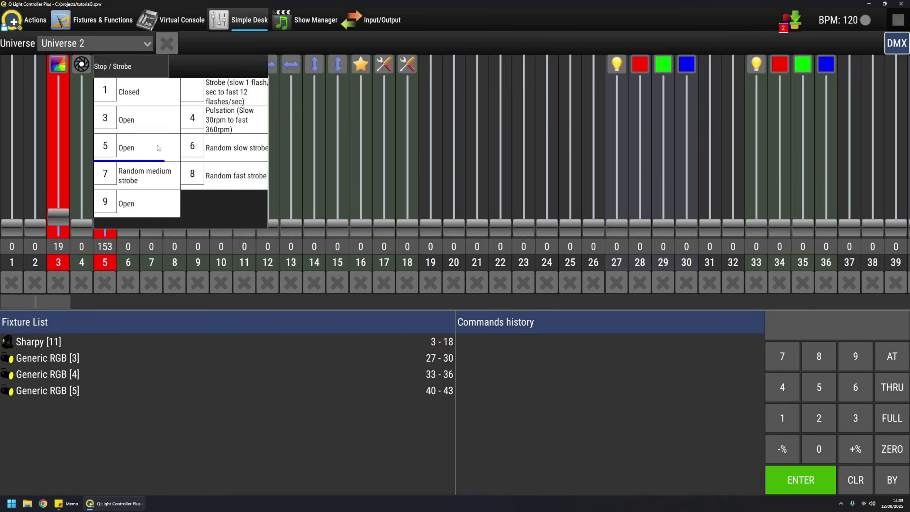
click(142, 152)
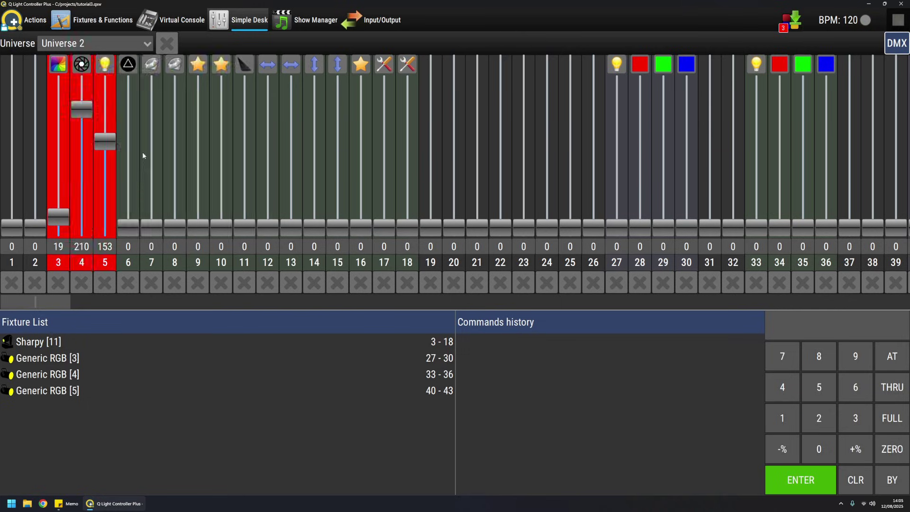
- Try static gobo choices on channel 6, landing on Gobo 12
click(129, 70)
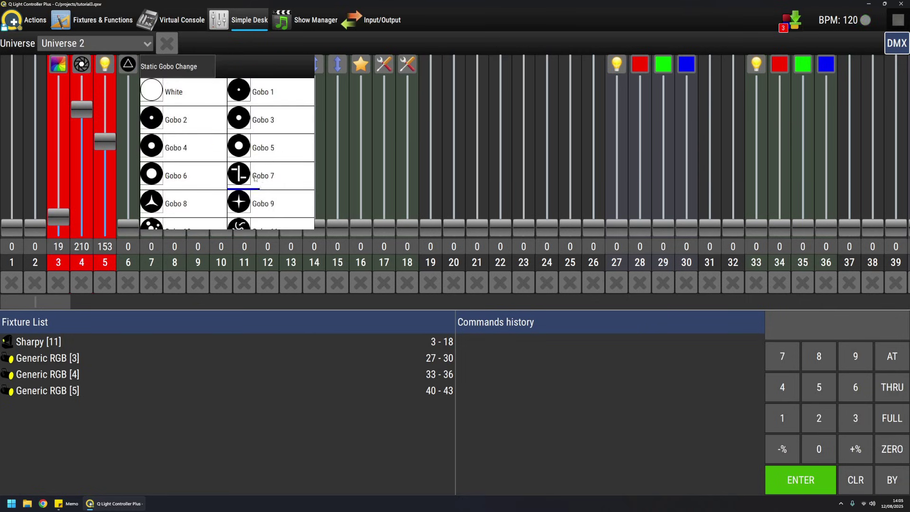
scroll(244, 183, down, 3)
click(141, 86)
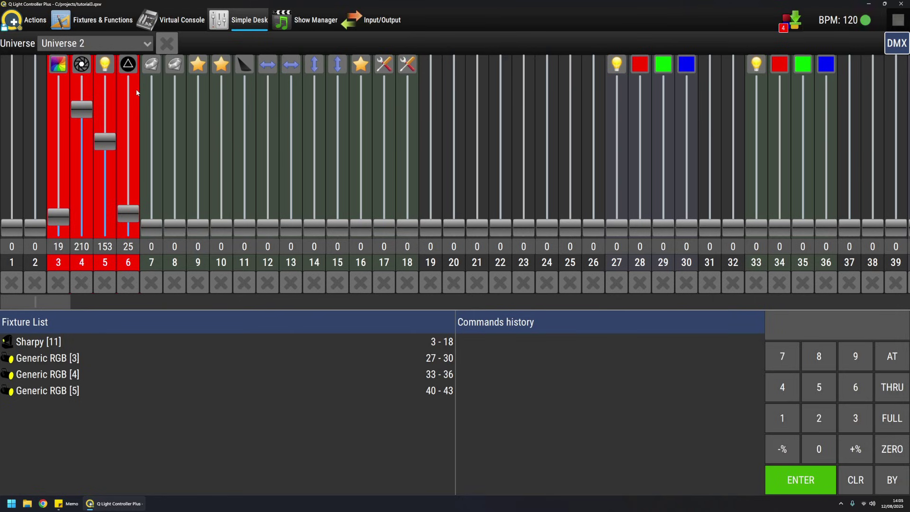
click(128, 64)
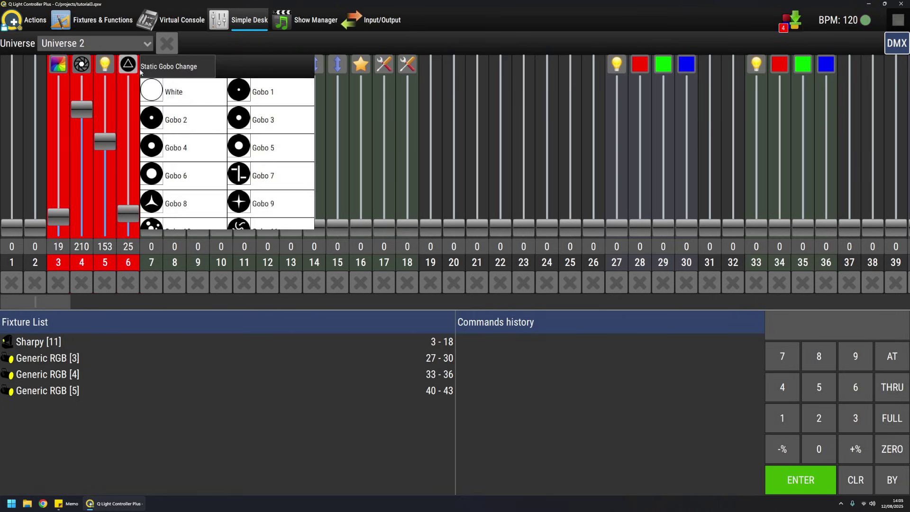
scroll(291, 153, down, 5)
scroll(265, 156, up, 5)
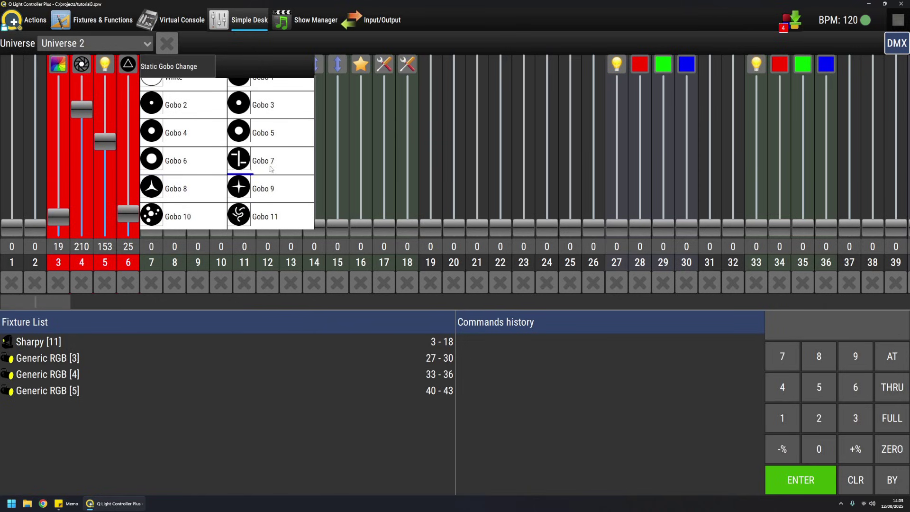
scroll(196, 172, down, 2)
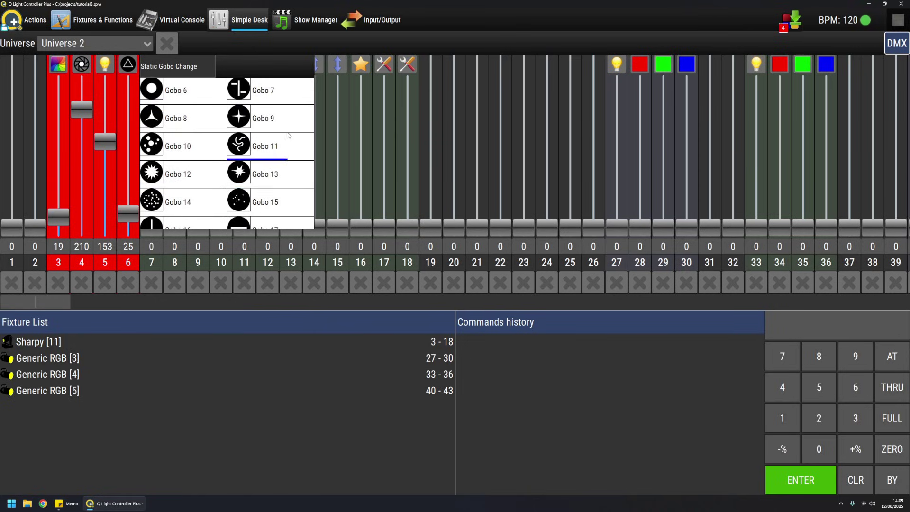
click(185, 180)
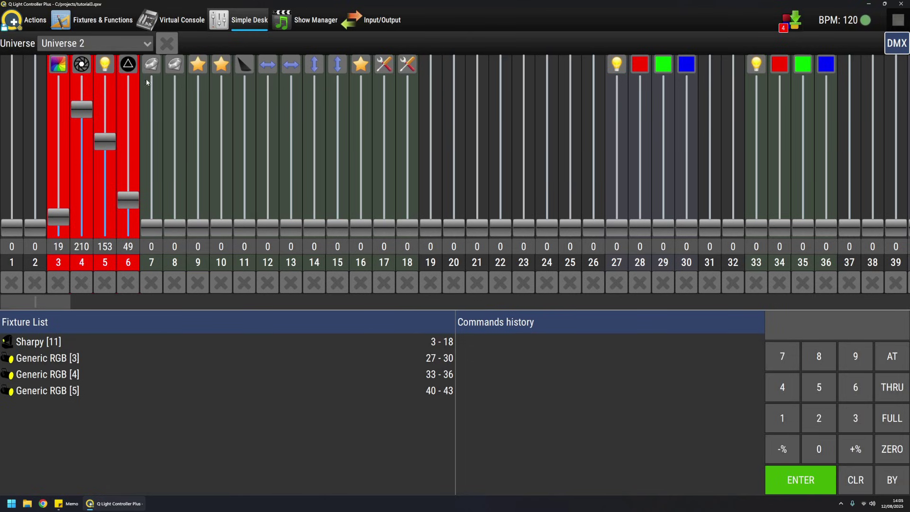
- Switch channel 6 to Gobo 7, then settle on Gobo 9 Shake (195)
click(128, 64)
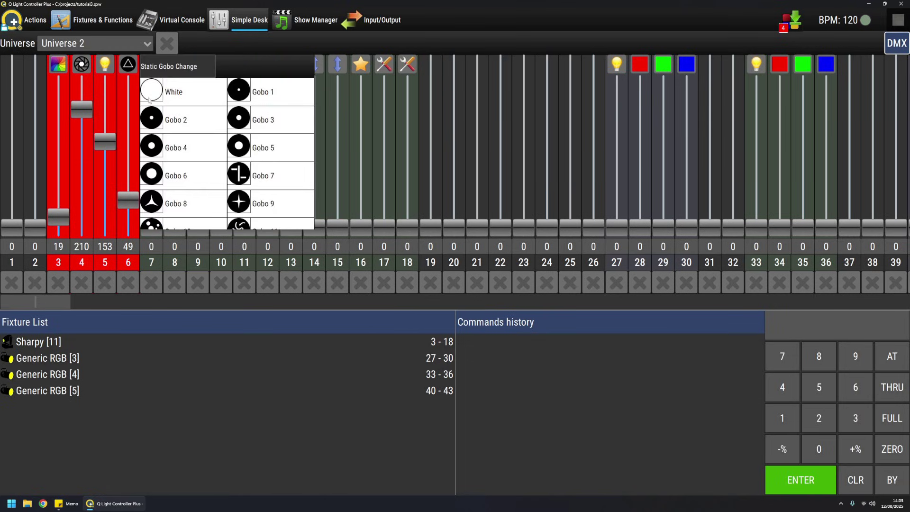
click(272, 179)
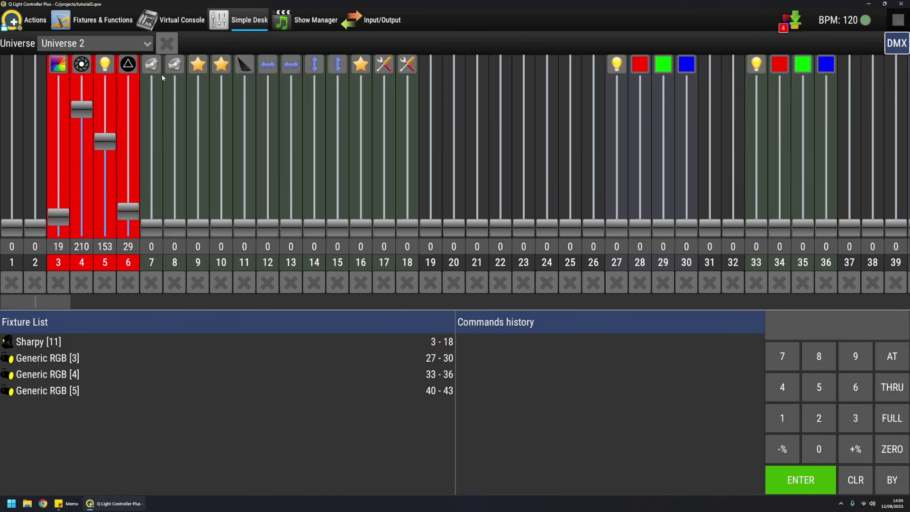
click(128, 64)
scroll(197, 169, down, 8)
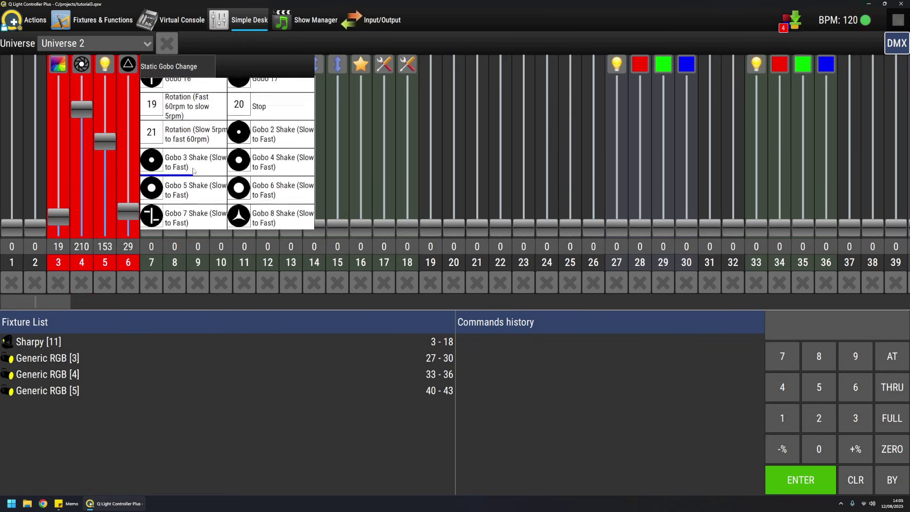
click(193, 170)
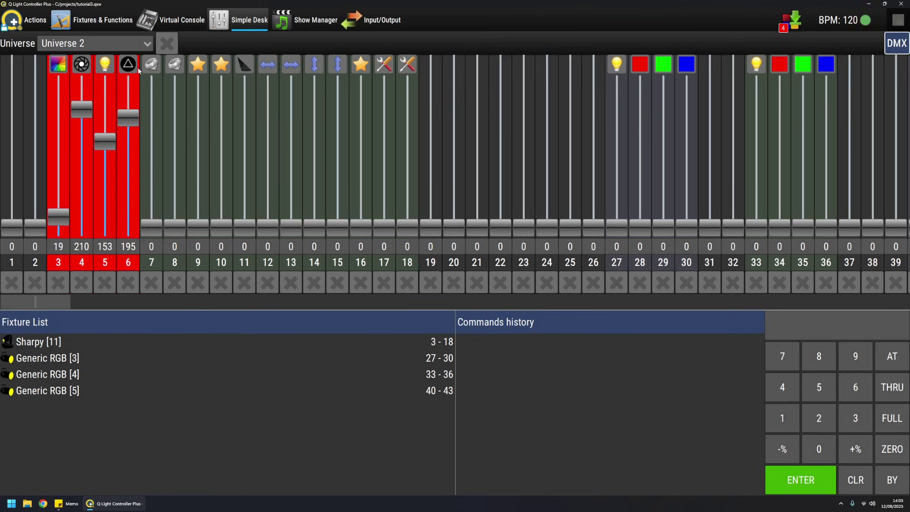
- Set channel 11 to Beam (Far to near), pan channel 12 to 134, and tilt channel 14 to 158
click(245, 64)
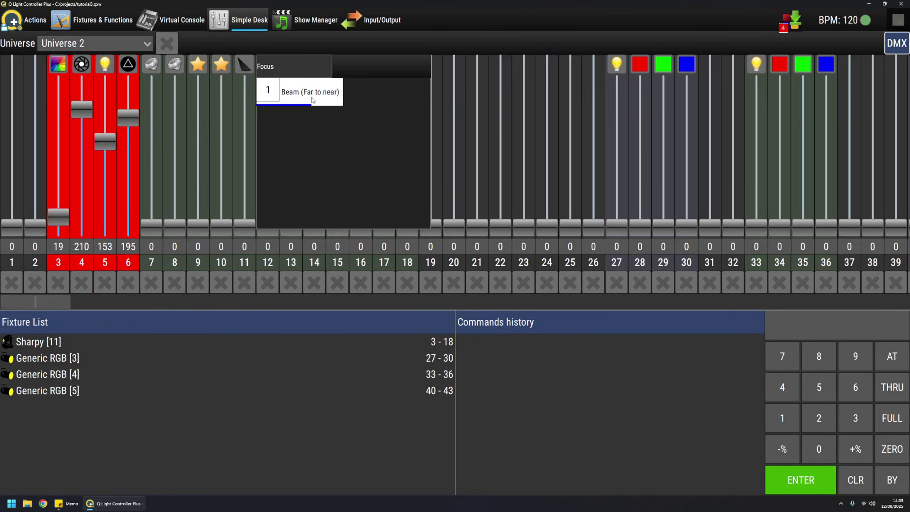
click(312, 99)
click(268, 68)
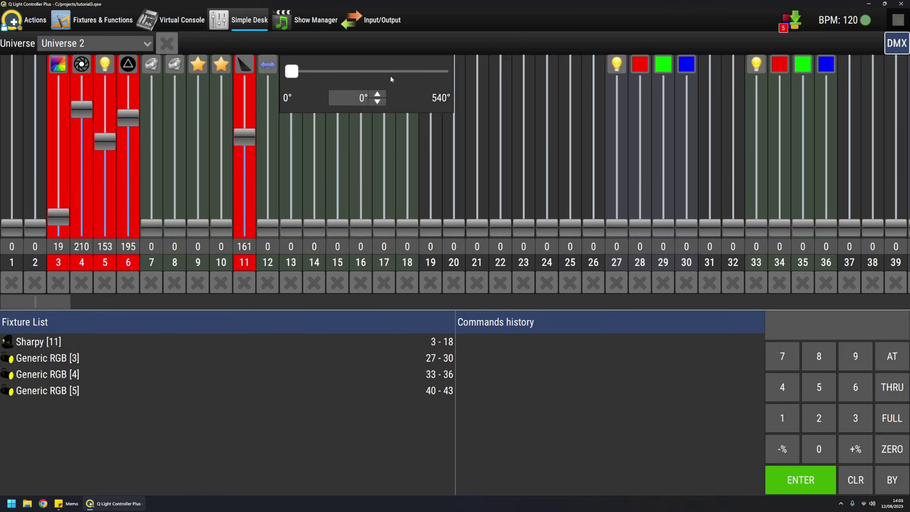
drag(290, 71, 336, 70)
click(268, 65)
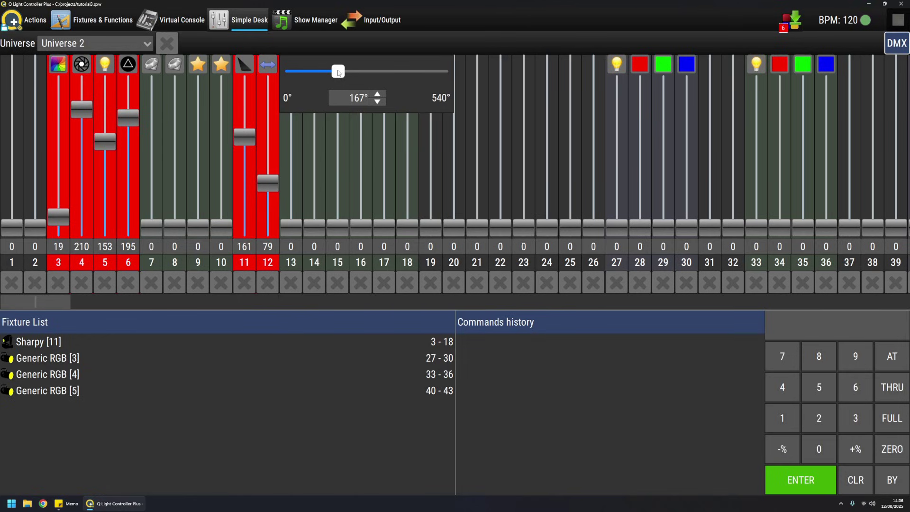
click(357, 72)
drag(371, 72, 432, 72)
click(321, 73)
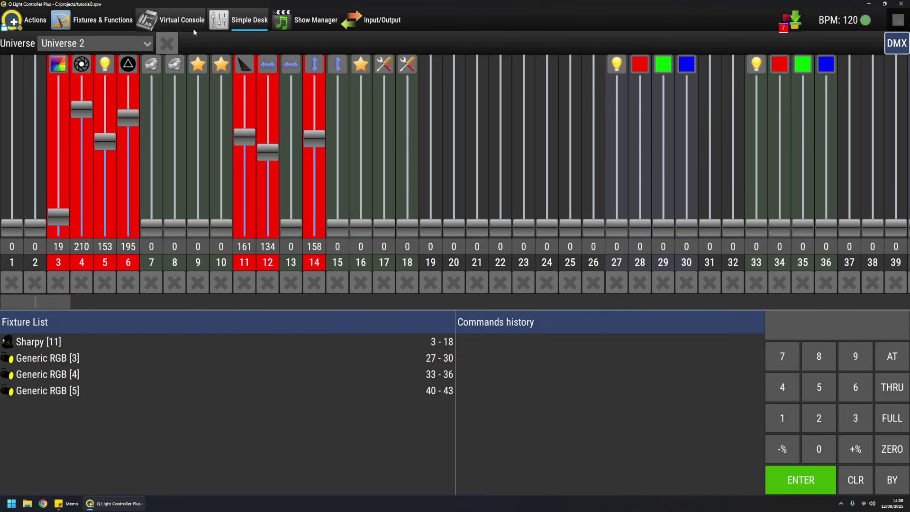
- Reset all Universe 2 channels to 0 and jump the faders to Generic RGB [3]
click(167, 45)
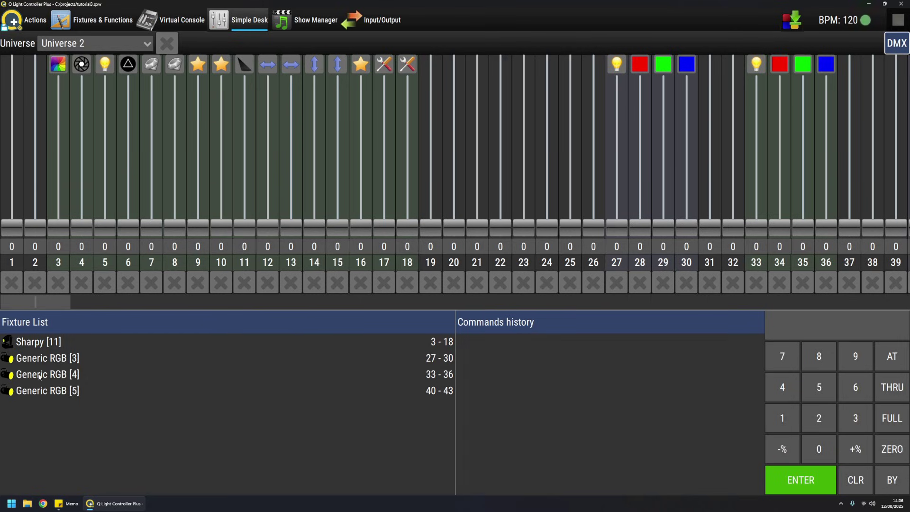
click(54, 374)
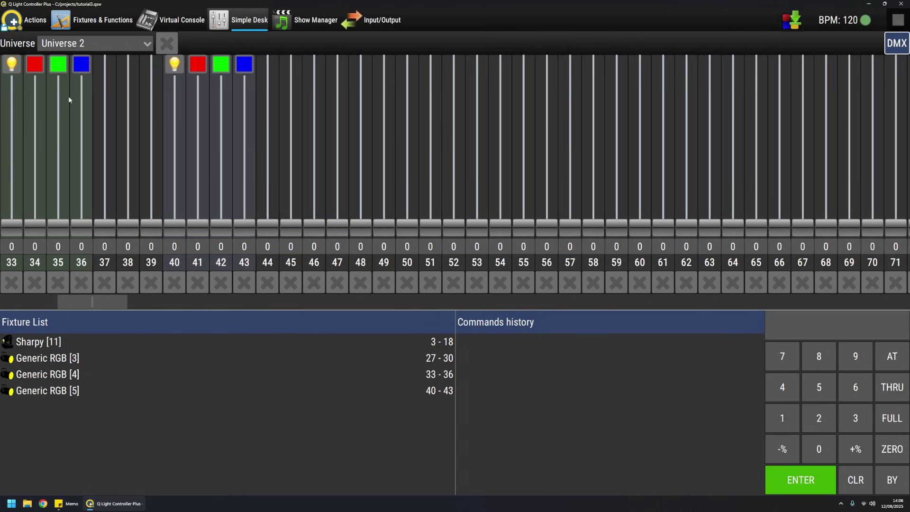
click(56, 377)
click(60, 363)
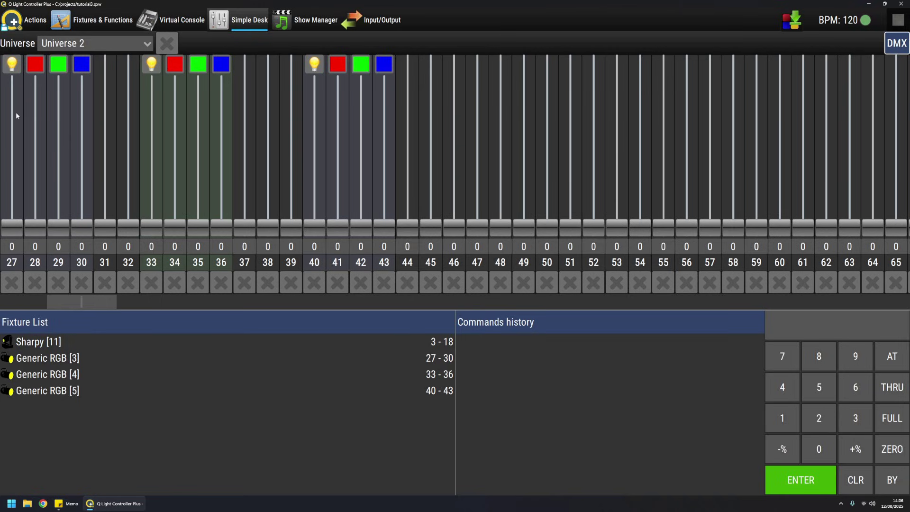
drag(13, 126, 13, 81)
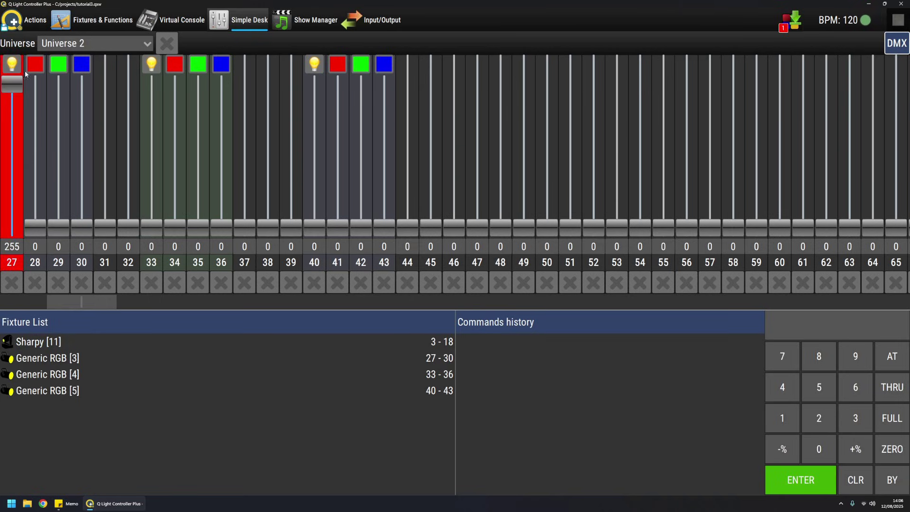
drag(61, 133, 60, 150)
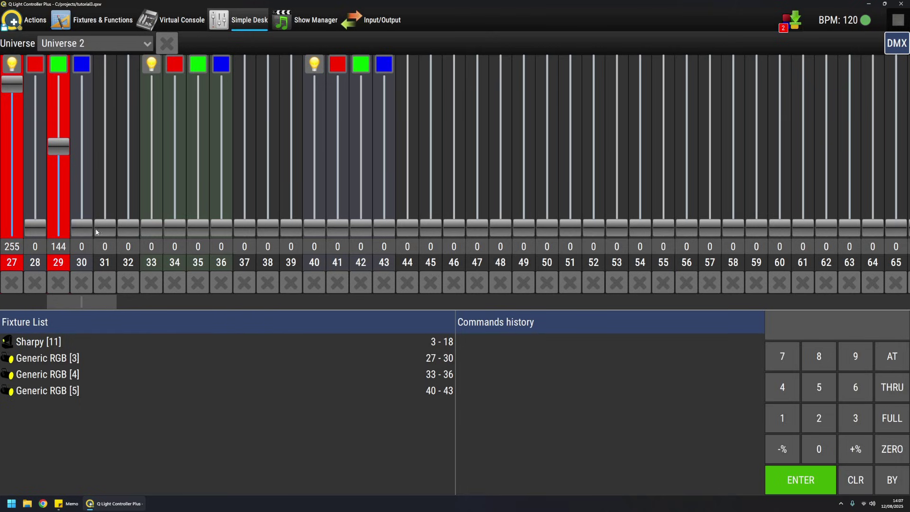
click(12, 283)
click(68, 285)
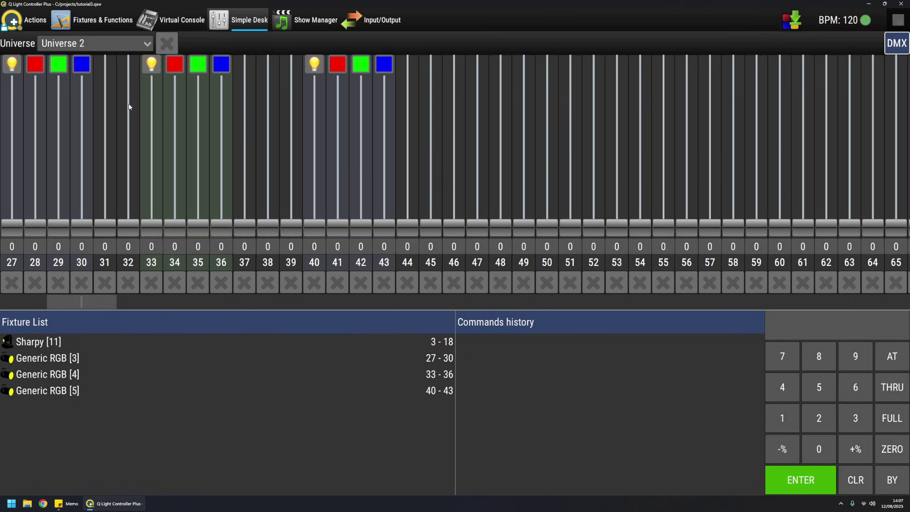
- Move Universe 3's channel 3 fader through 180, 255, 0 and 176
scroll(125, 47, down, 1)
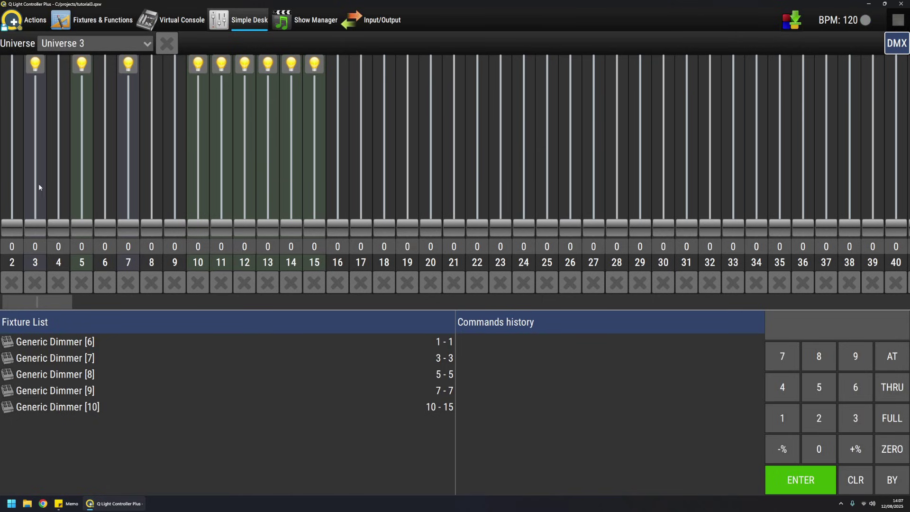
drag(38, 231, 39, 135)
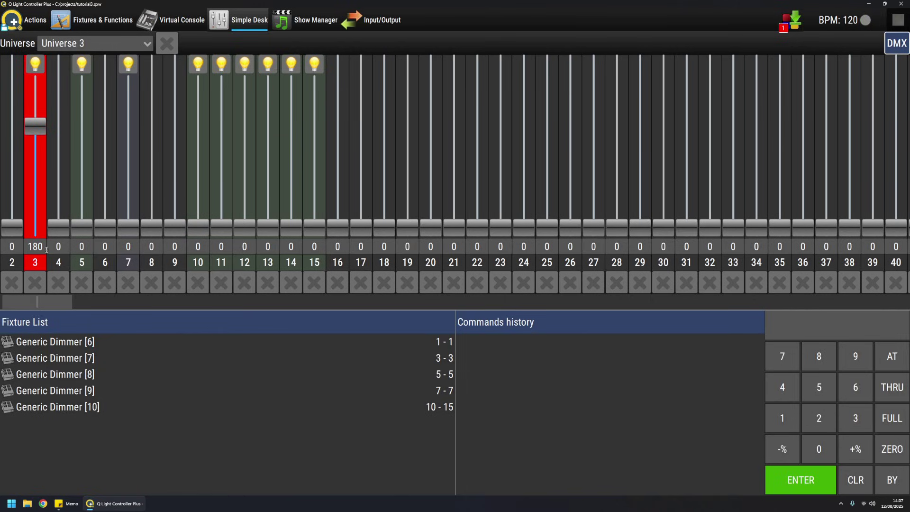
mouse_move(32, 128)
mouse_down()
mouse_move(44, 89)
mouse_move(38, 113)
mouse_up()
click(42, 282)
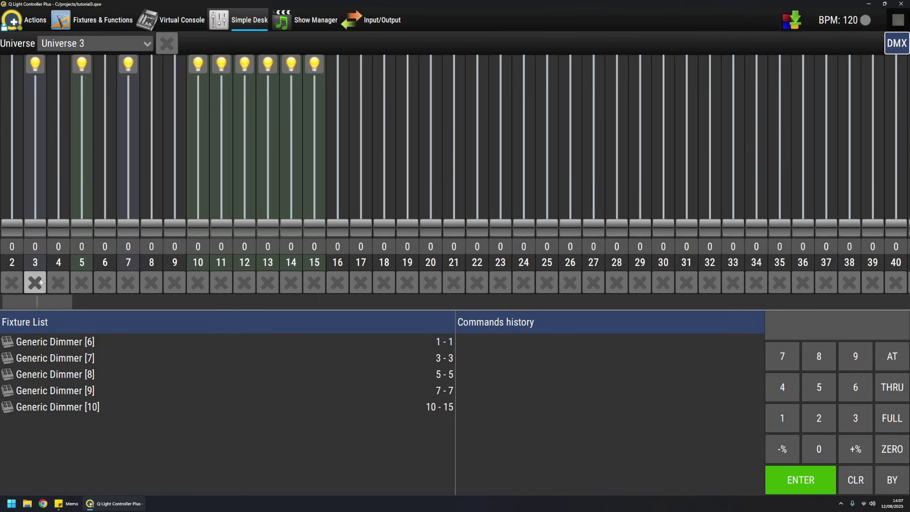
click(30, 137)
- Toggle the value display between percent and DMX, then reset channel 3 to 0
click(902, 45)
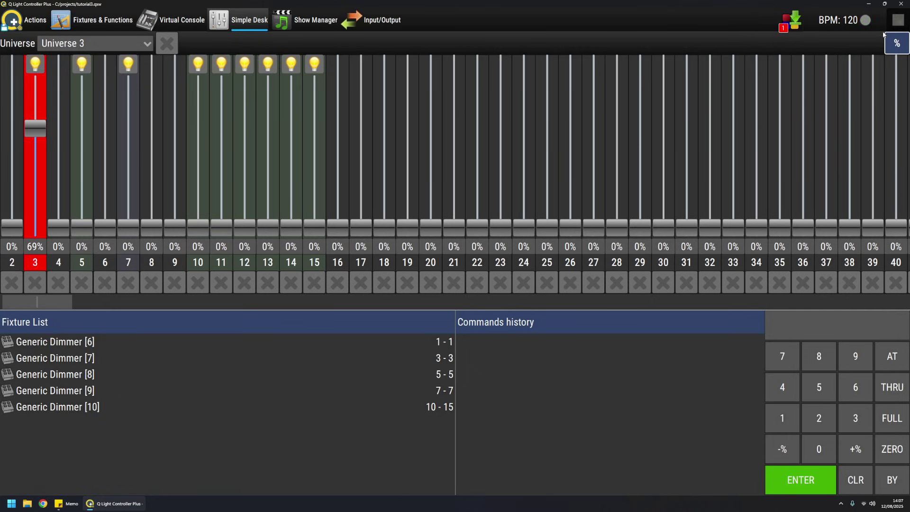
click(897, 45)
click(896, 45)
scroll(35, 127, up, 1)
click(897, 43)
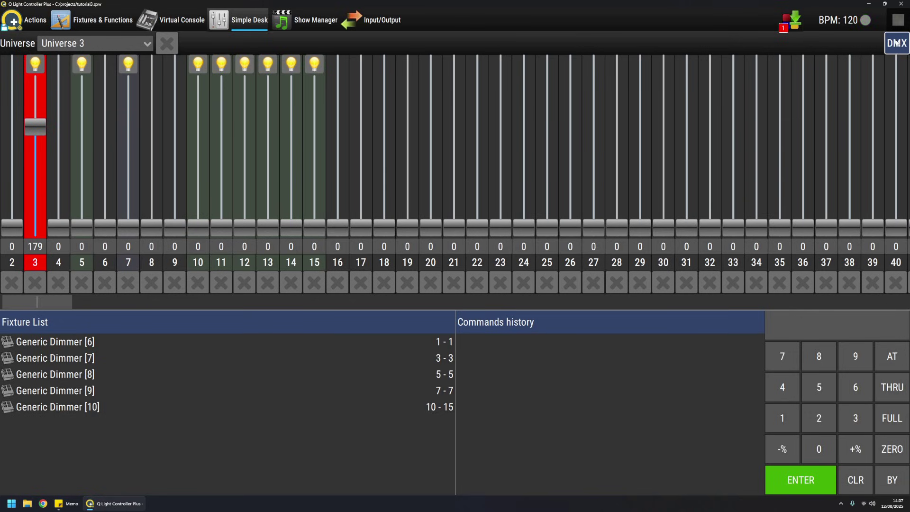
click(39, 285)
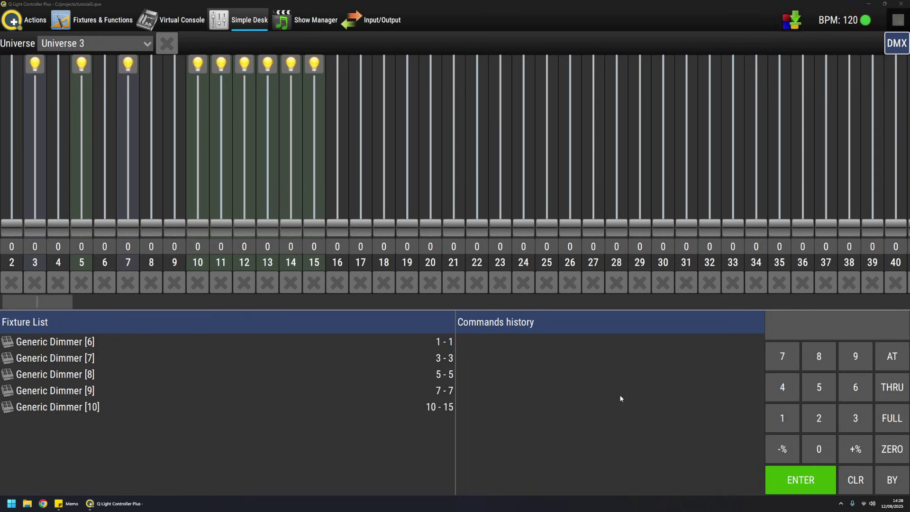
click(793, 325)
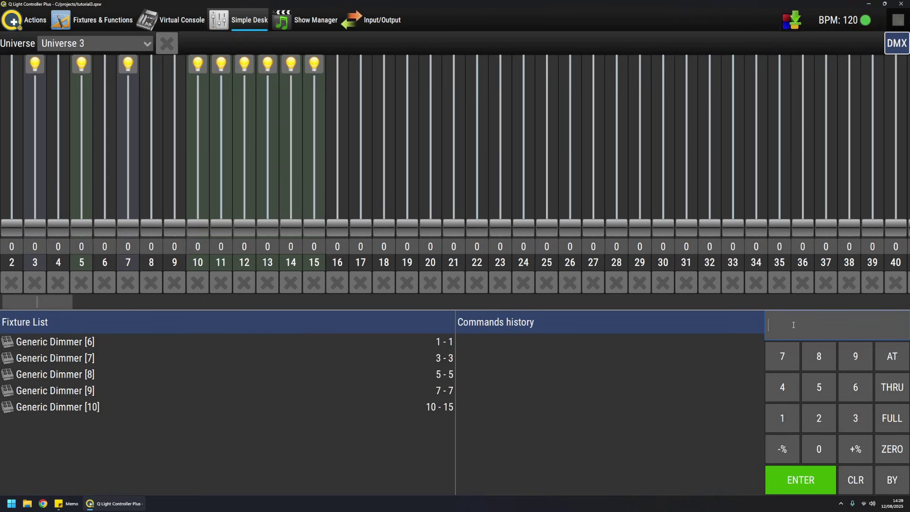
- Use the keypad to set channel 12 to 111
click(782, 418)
click(818, 418)
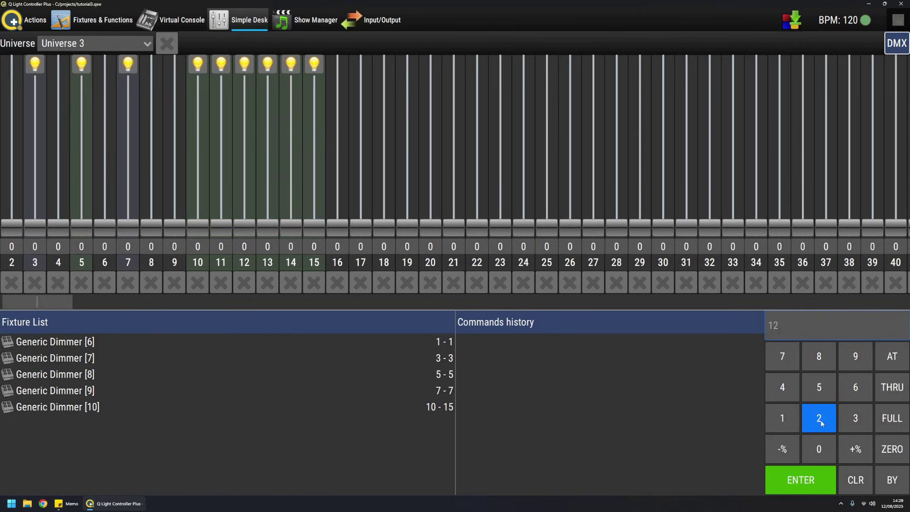
click(892, 356)
click(787, 420)
click(787, 419)
click(788, 422)
click(809, 482)
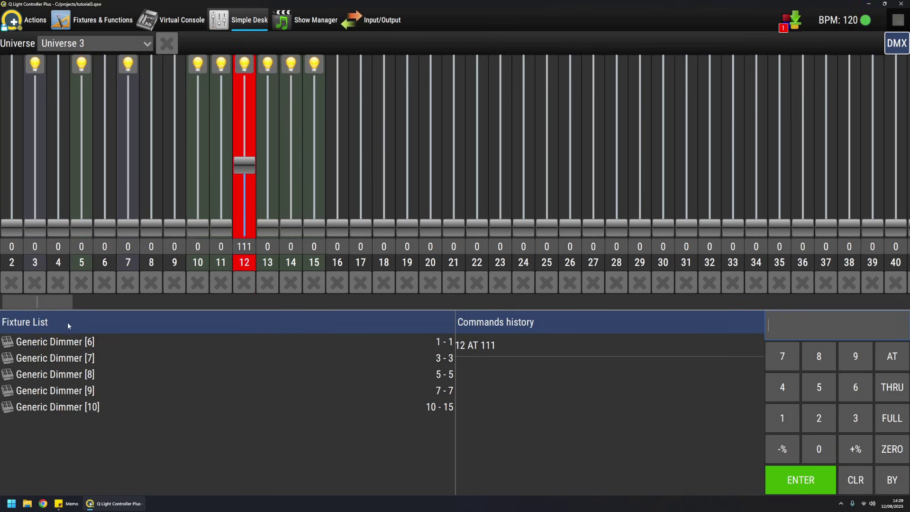
scroll(18, 307, left, 1)
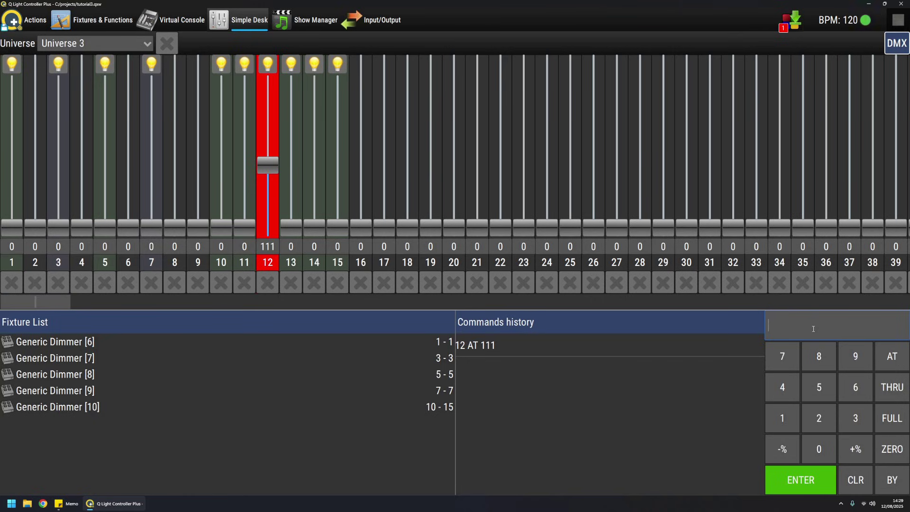
- Enter 10 THRU 15 AT 78 on the keypad to set channels 10–15 to 78
click(784, 418)
click(818, 449)
click(890, 389)
click(785, 418)
click(819, 387)
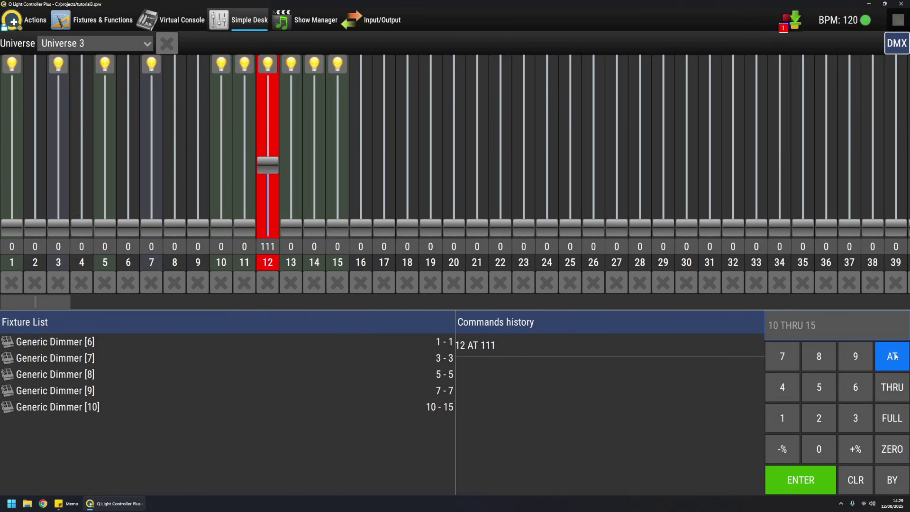
click(894, 356)
click(782, 356)
click(820, 359)
click(802, 478)
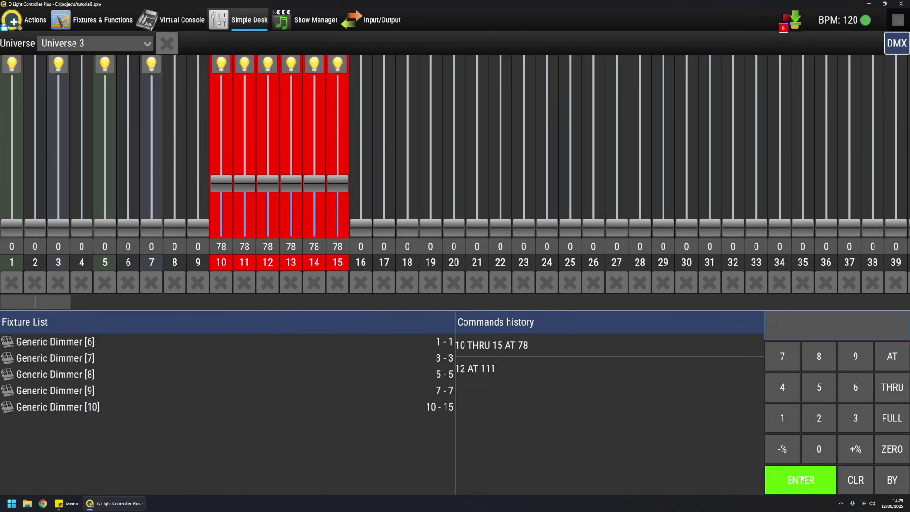
- Key '11 FULL' to bring channel 11 to full (255)
click(787, 417)
click(785, 417)
click(892, 419)
click(793, 482)
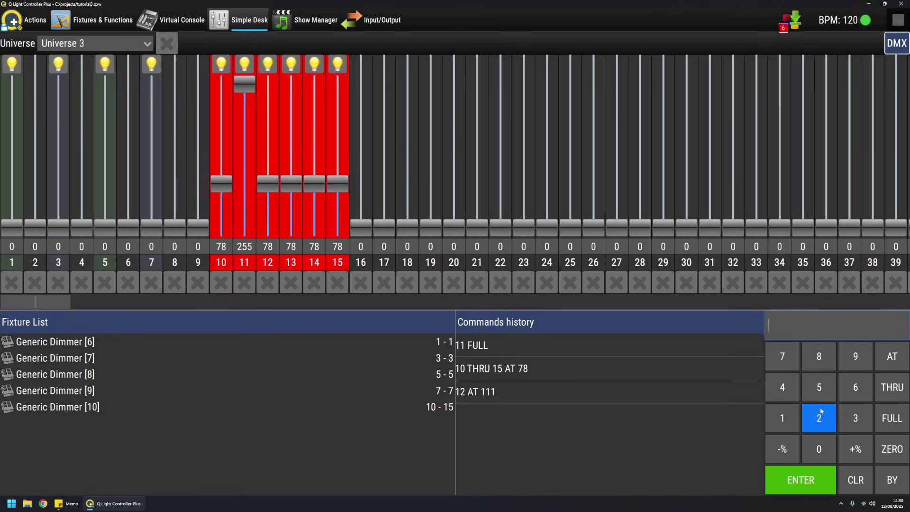
- Key '13 ZERO' to drop channel 13 to zero
click(782, 418)
click(854, 418)
click(892, 449)
click(805, 484)
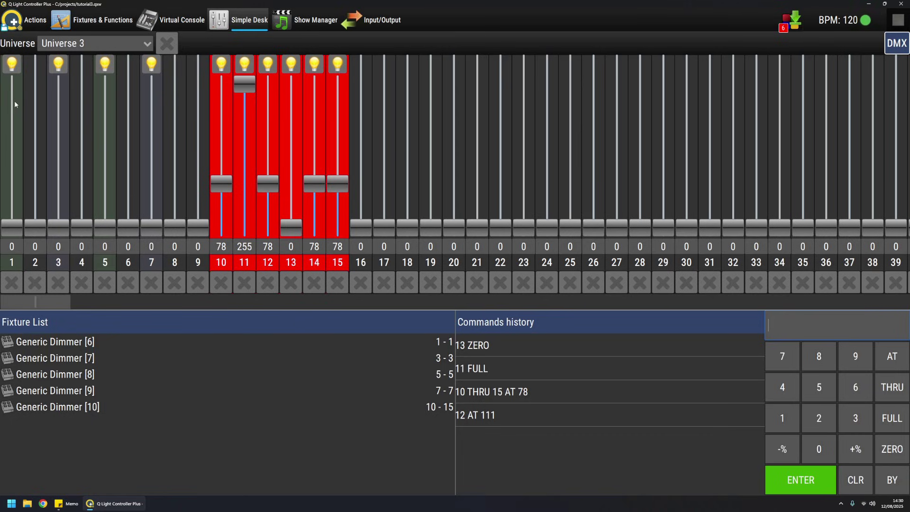
- Key '1 THRU 7 BY 2 AT 123' so channels 1, 3, 5 and 7 read 123
click(781, 421)
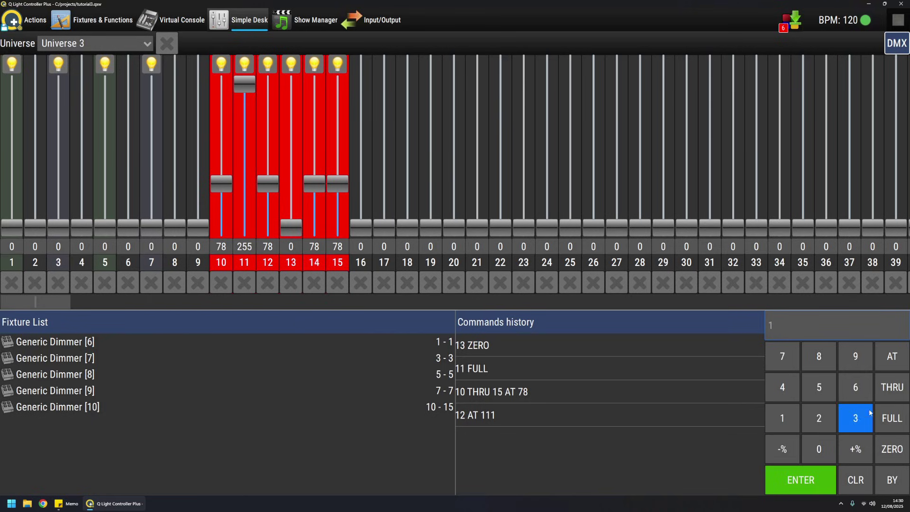
click(876, 392)
click(782, 357)
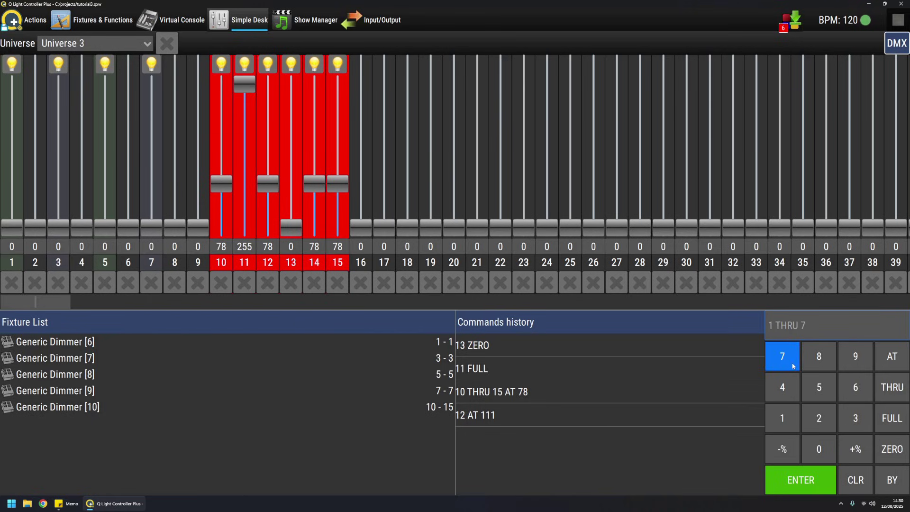
click(893, 479)
click(819, 423)
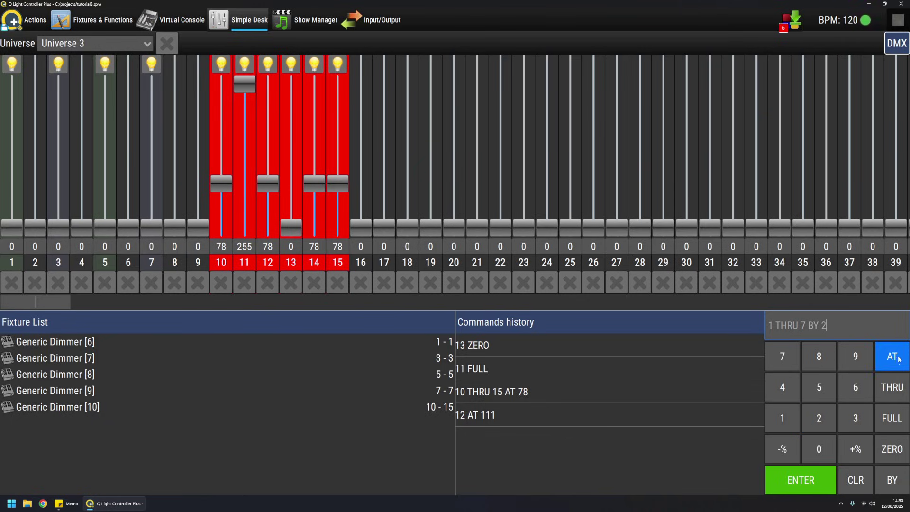
click(891, 356)
click(789, 419)
click(819, 420)
click(857, 421)
click(812, 482)
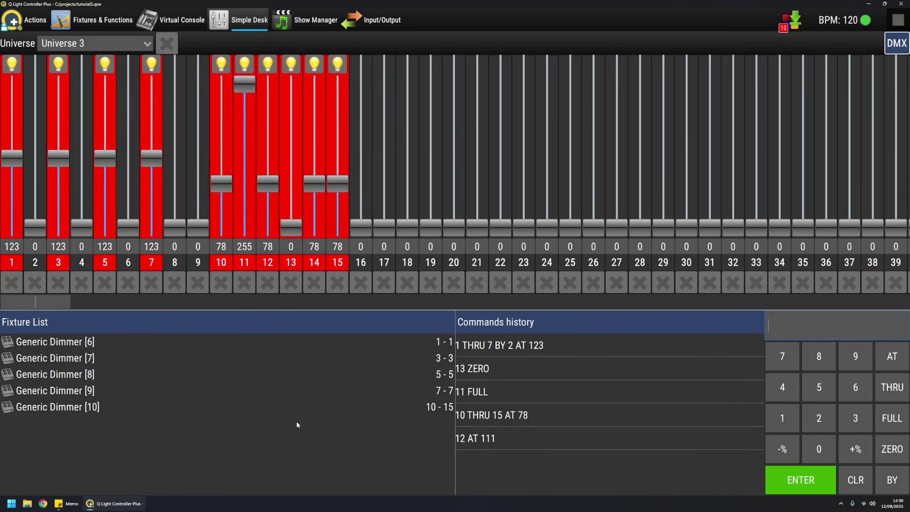
- Reset the universe to zero, then set channel 12 to 100 with '12 AT 100'
click(167, 43)
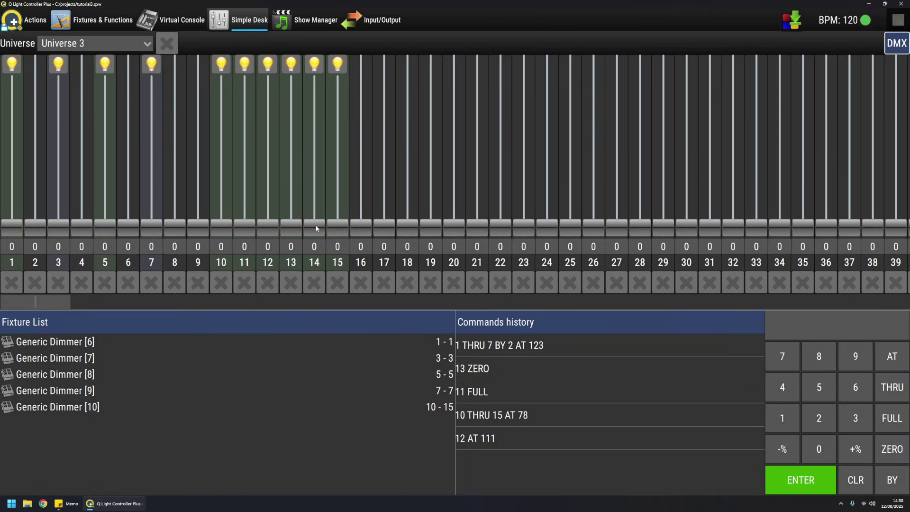
click(782, 418)
click(819, 418)
click(892, 356)
click(790, 416)
click(810, 445)
click(810, 444)
click(813, 479)
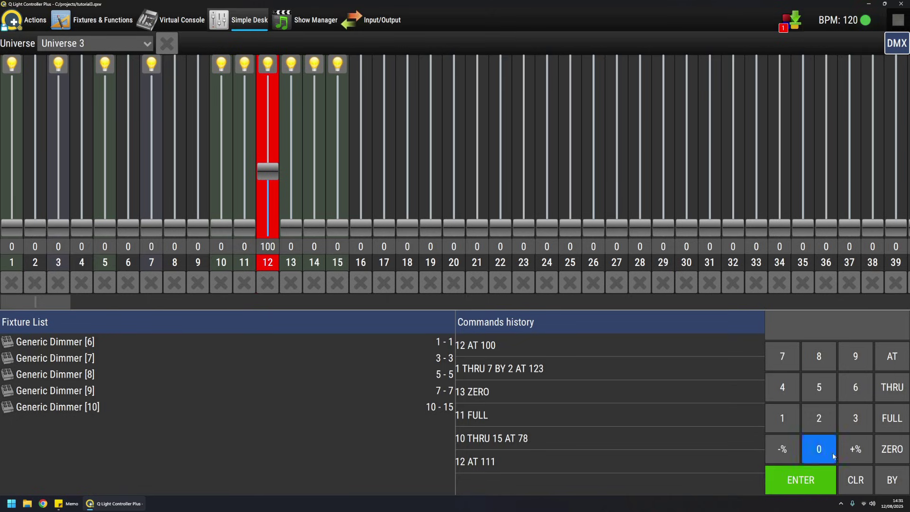
- Raise channel 12 by 15 to 115 with '12 +% 15'
click(784, 416)
click(817, 418)
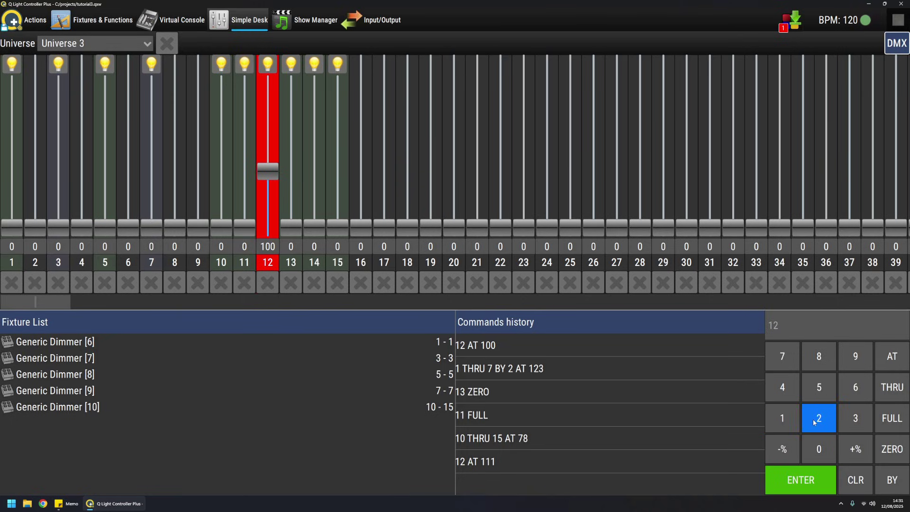
click(858, 453)
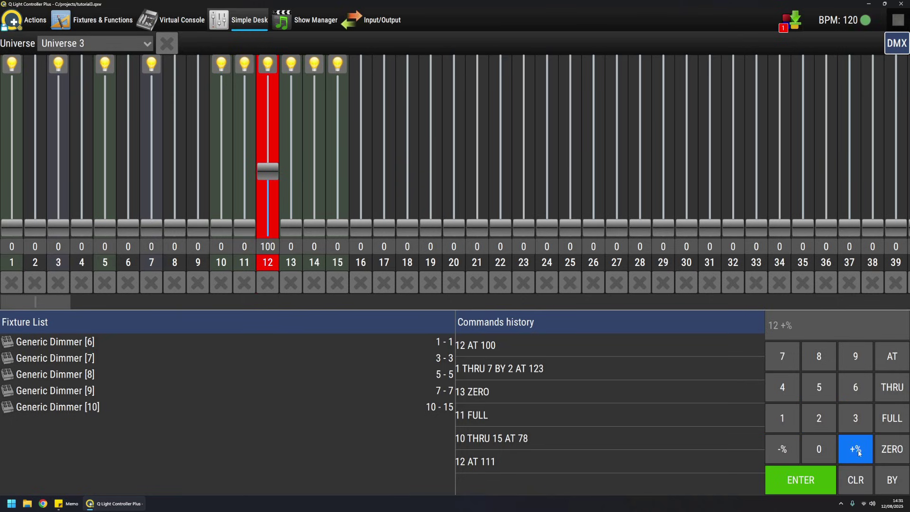
click(784, 418)
click(819, 387)
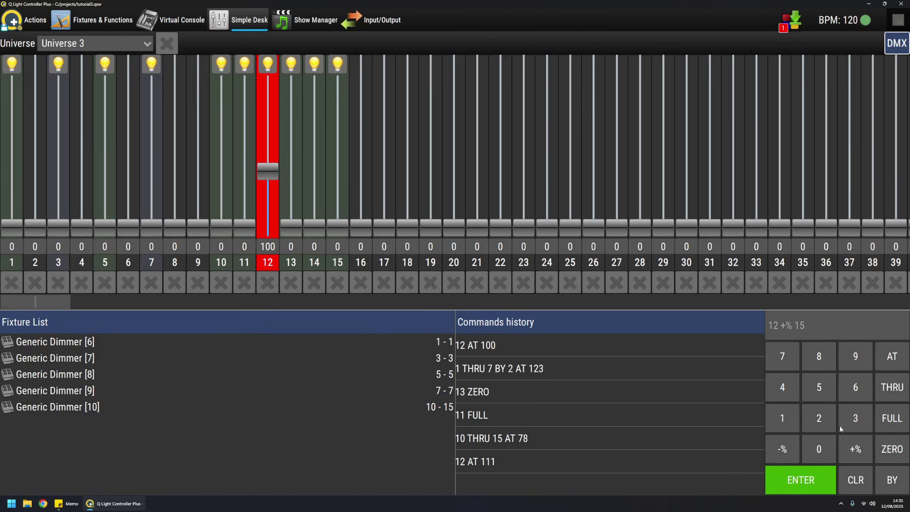
click(804, 483)
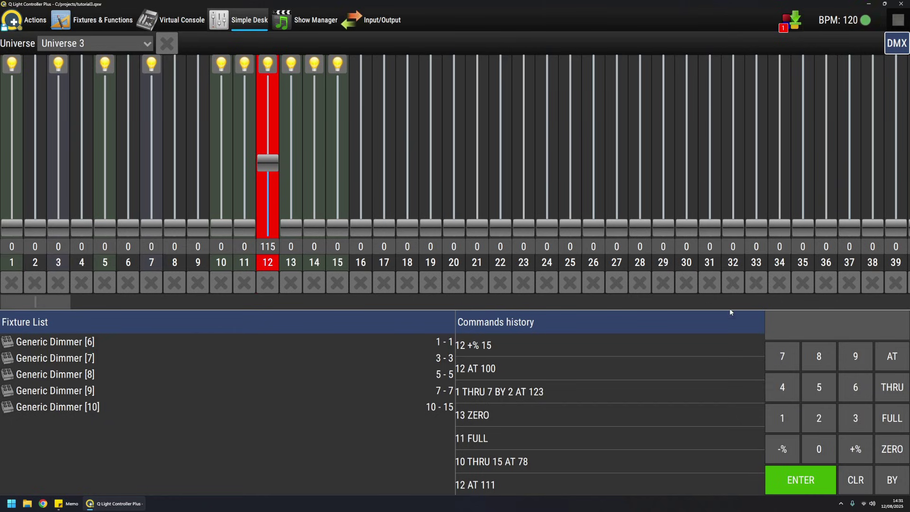
- Key 'AT 55' to lower the last-used channel 12 to 55
click(896, 357)
click(818, 386)
click(819, 386)
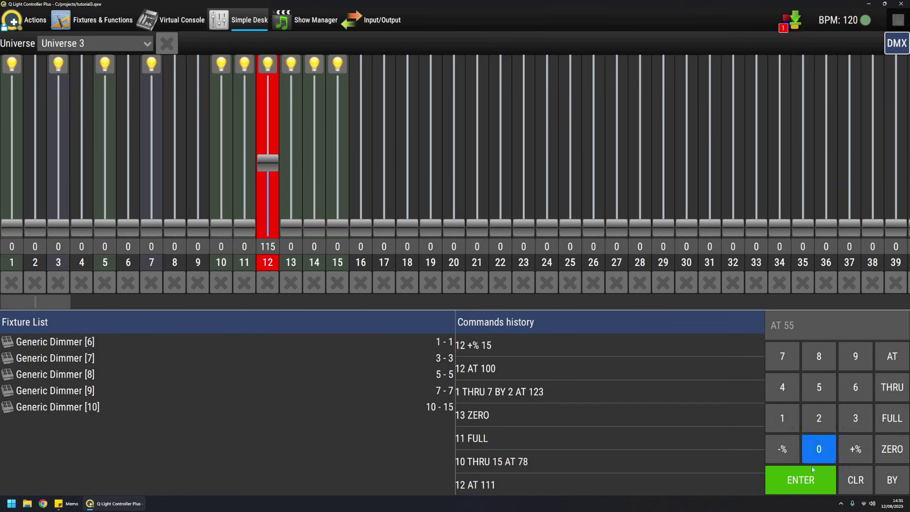
click(811, 480)
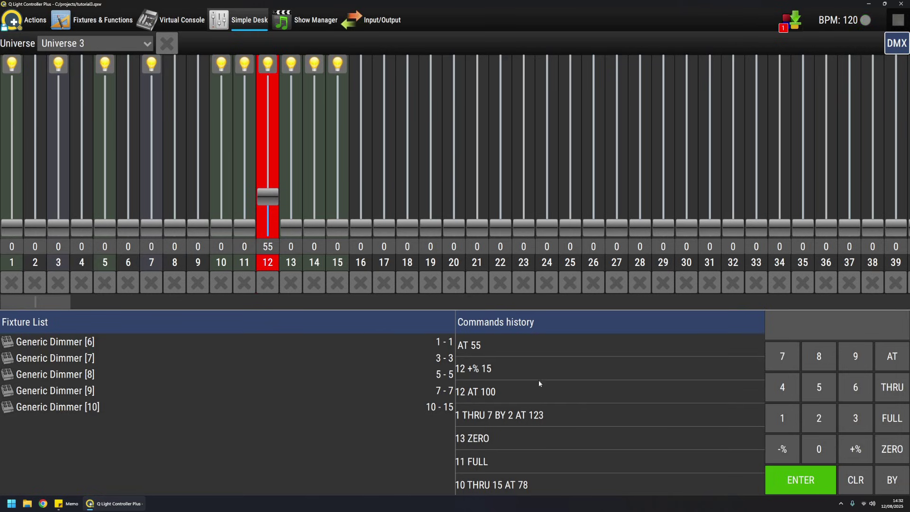
scroll(521, 403, down, 1)
scroll(523, 412, up, 1)
scroll(521, 445, down, 1)
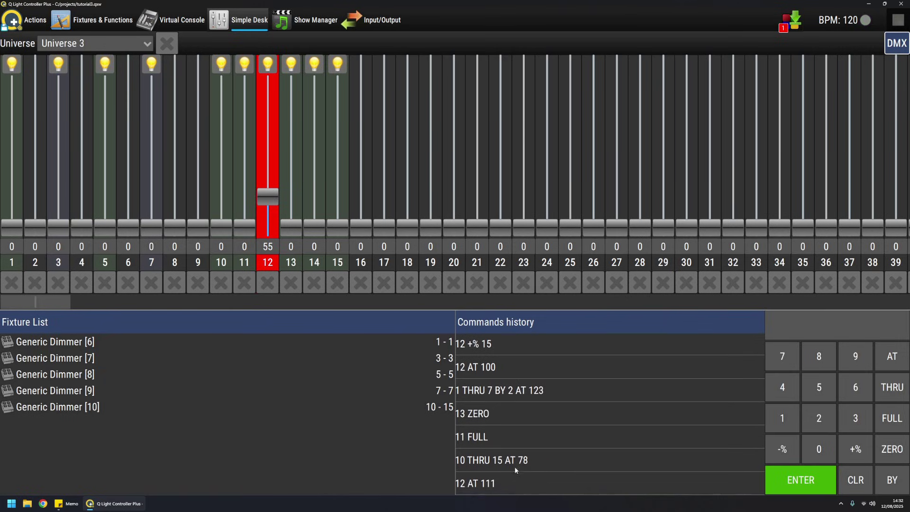
scroll(531, 417, up, 1)
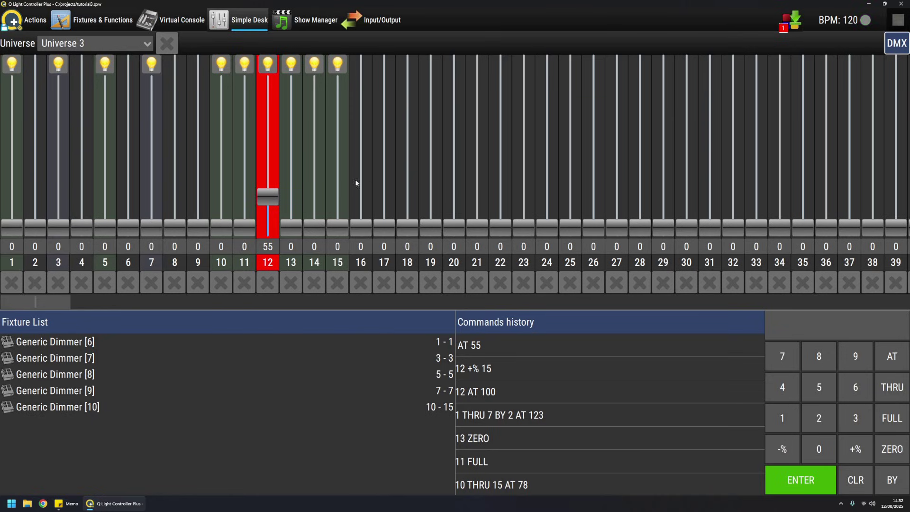
- Raise channel 10's fader to 192, then test channel 14 at 158 and reset it to zero
drag(222, 143, 221, 123)
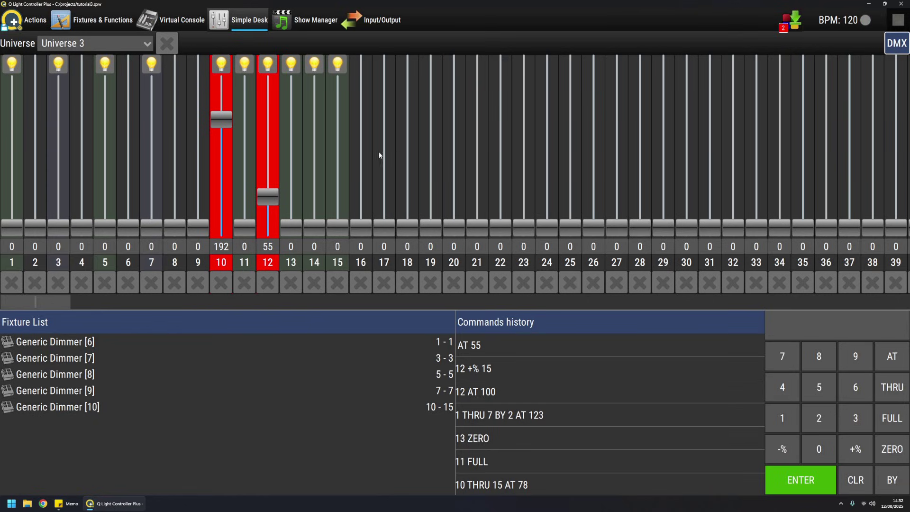
click(317, 139)
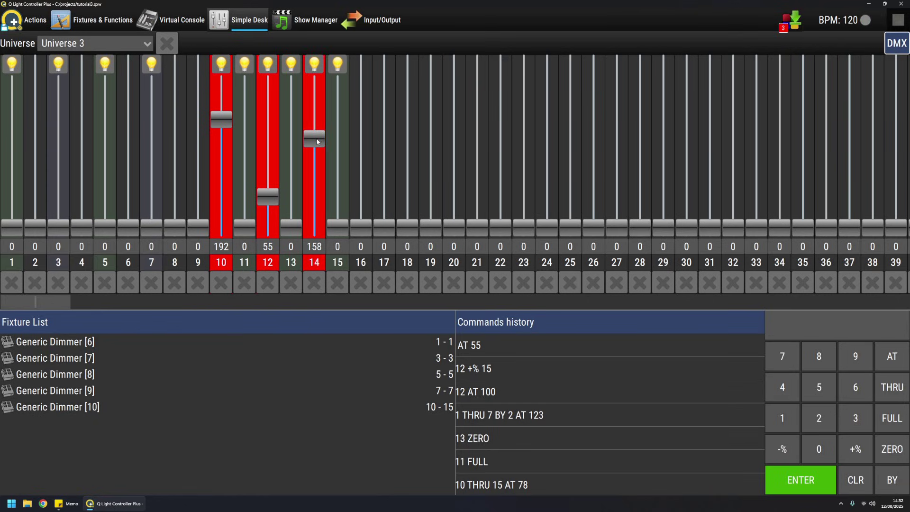
click(311, 282)
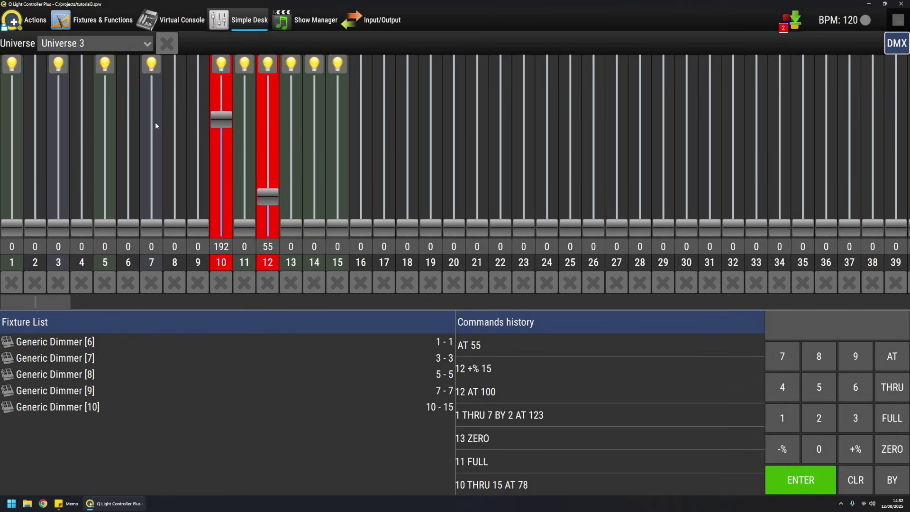